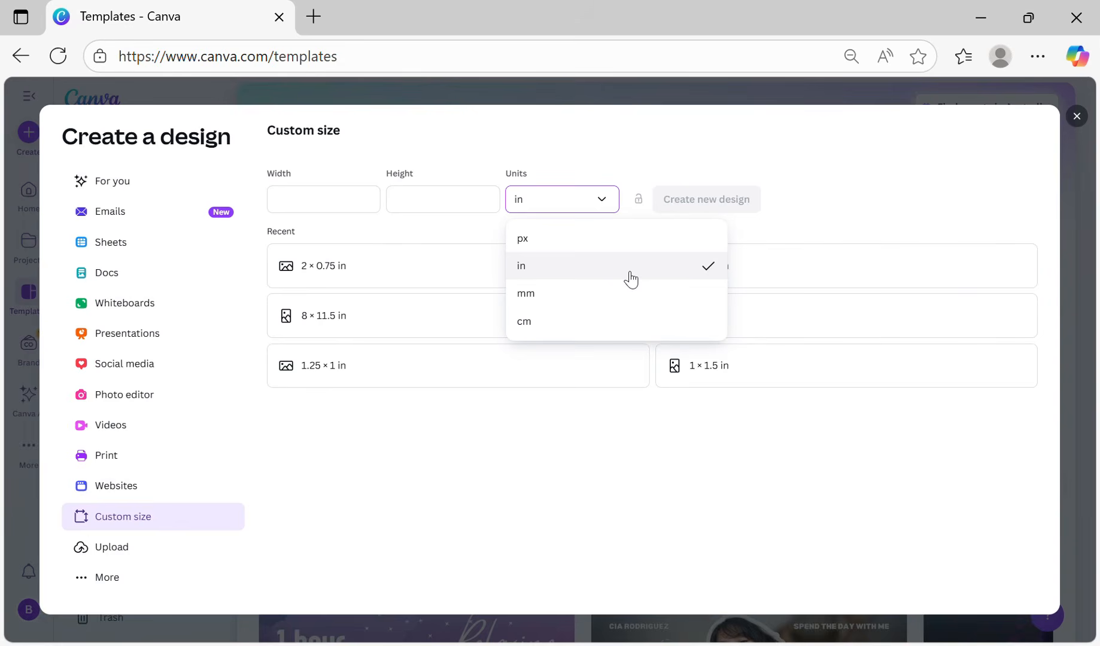
Step: Create a new custom-size design 2 in wide and 0.75 in high
click(628, 278)
click(338, 206)
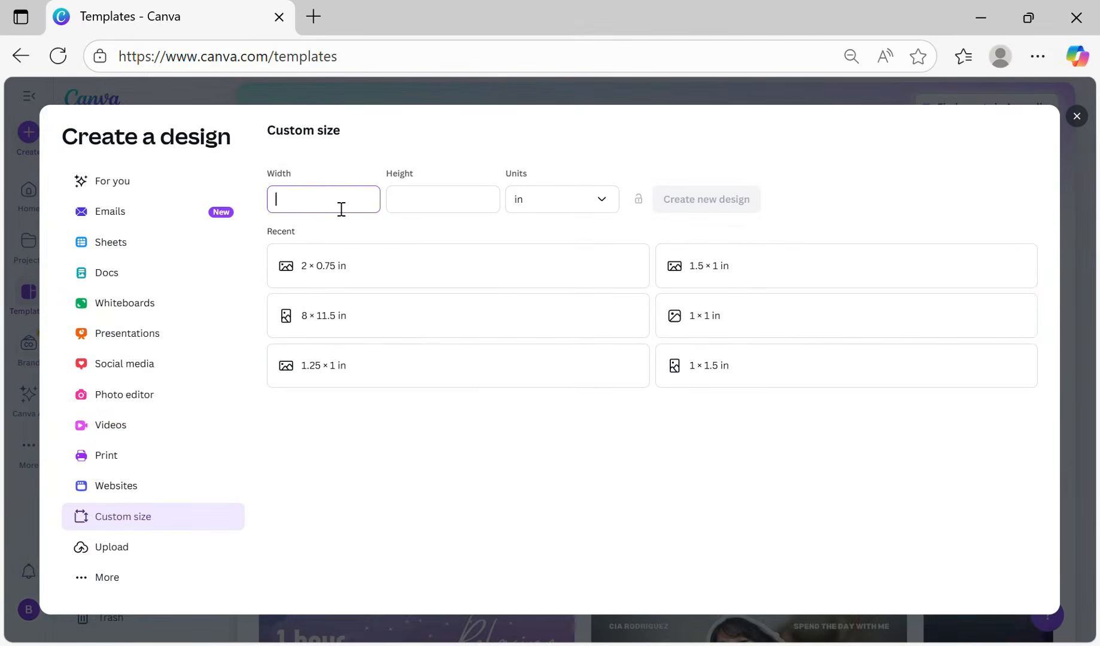
key(Tab)
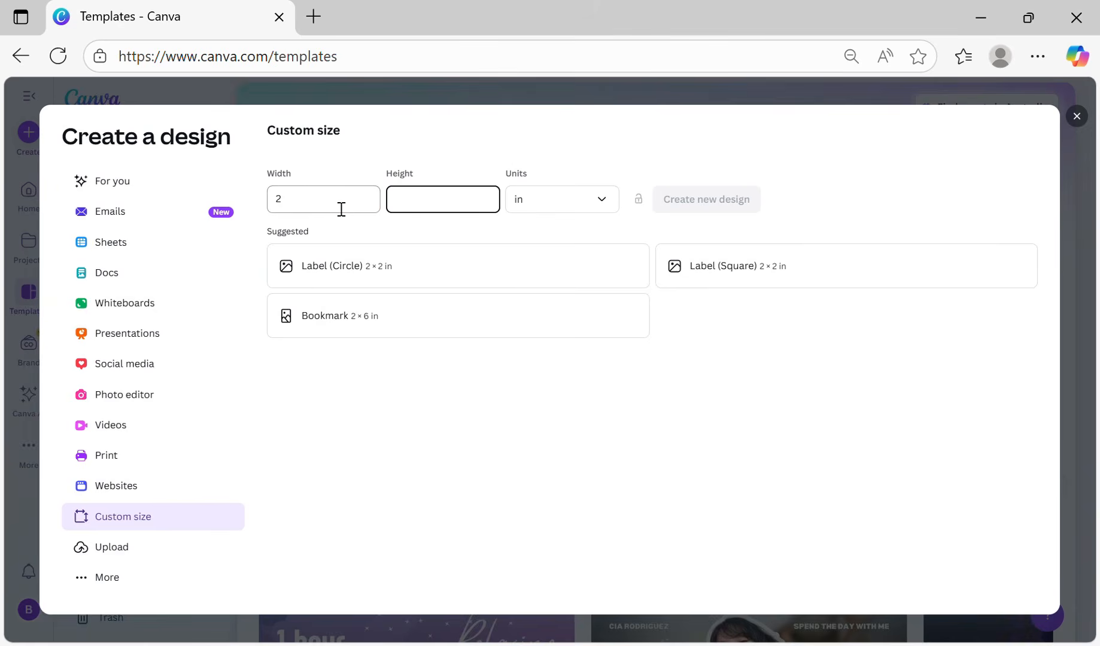
text(0.)
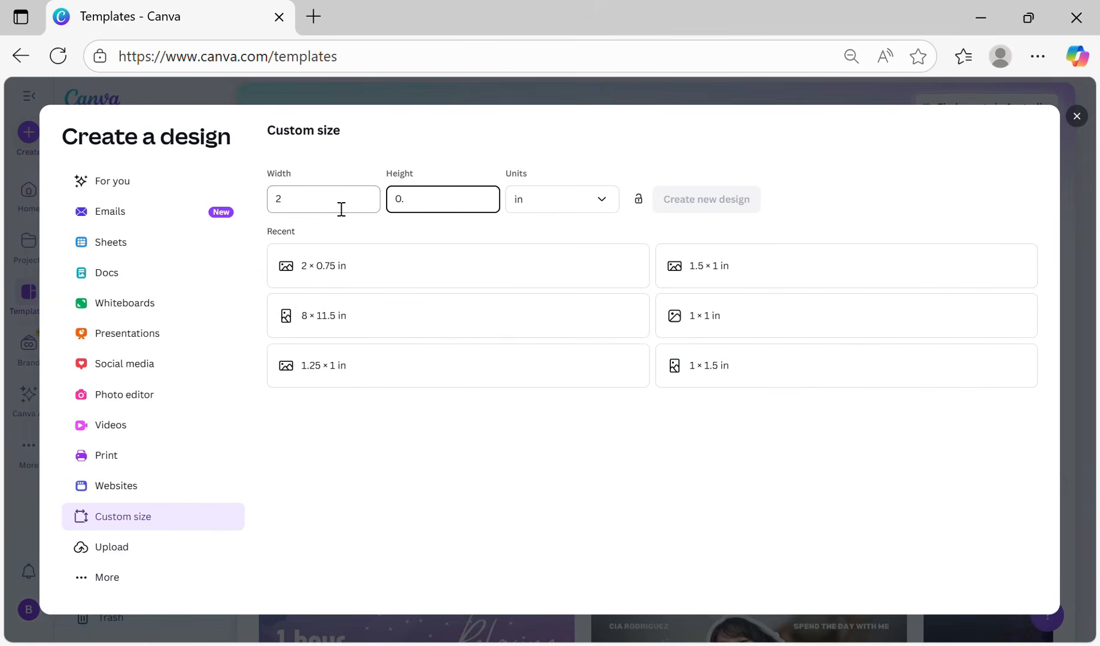
text(75)
key(Tab)
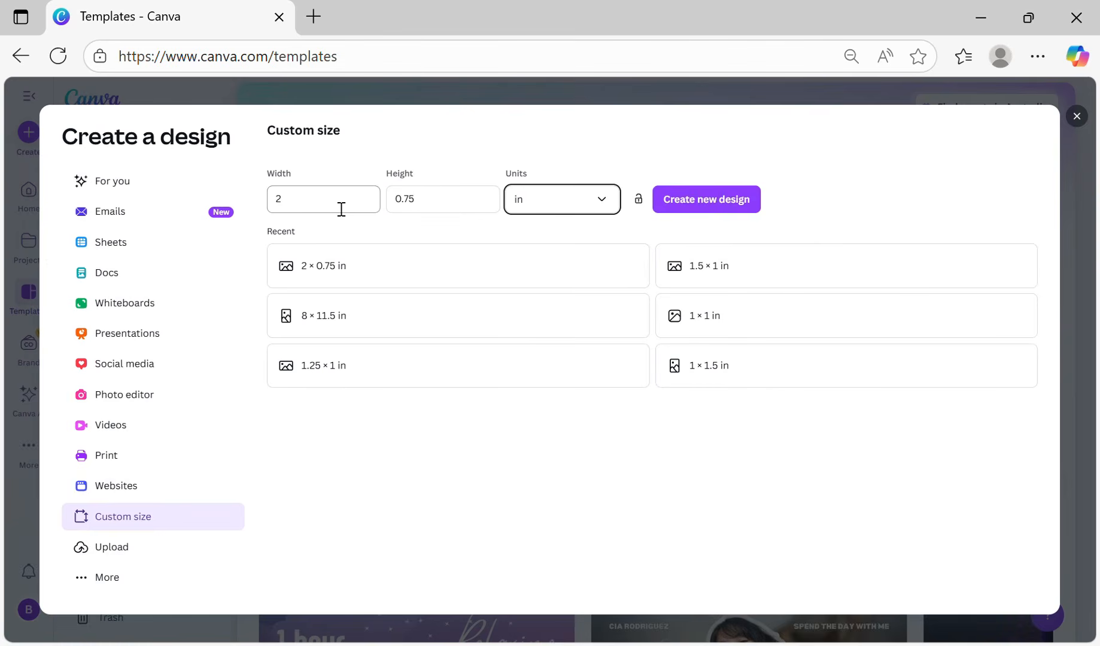
click(706, 200)
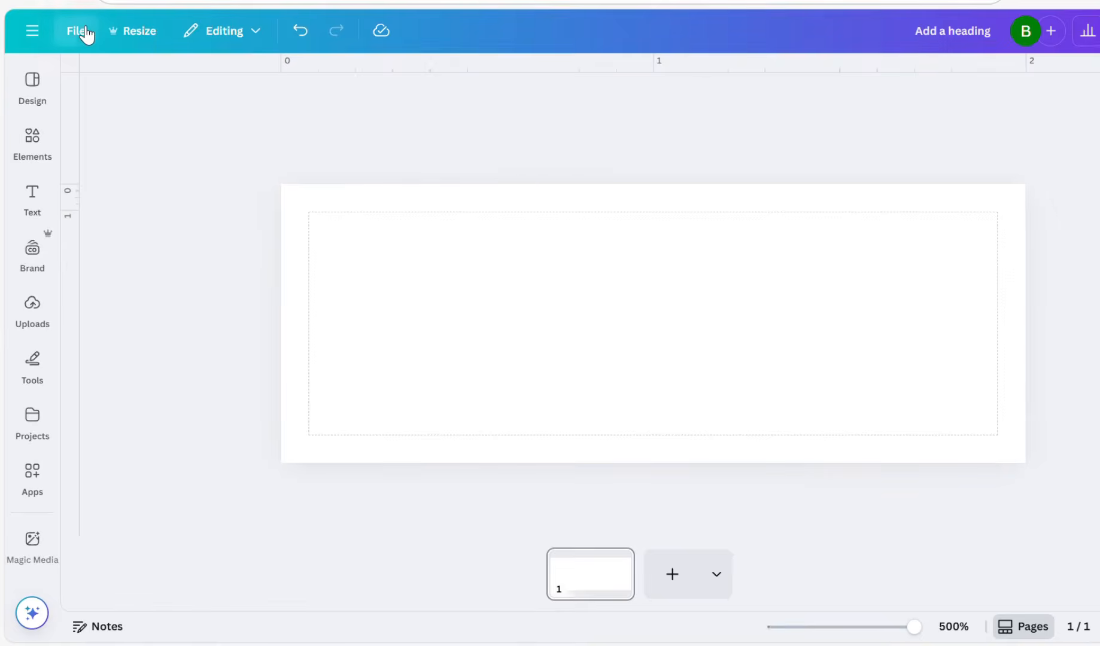
Step: Check the design's display settings for rulers, guides and margins
click(84, 31)
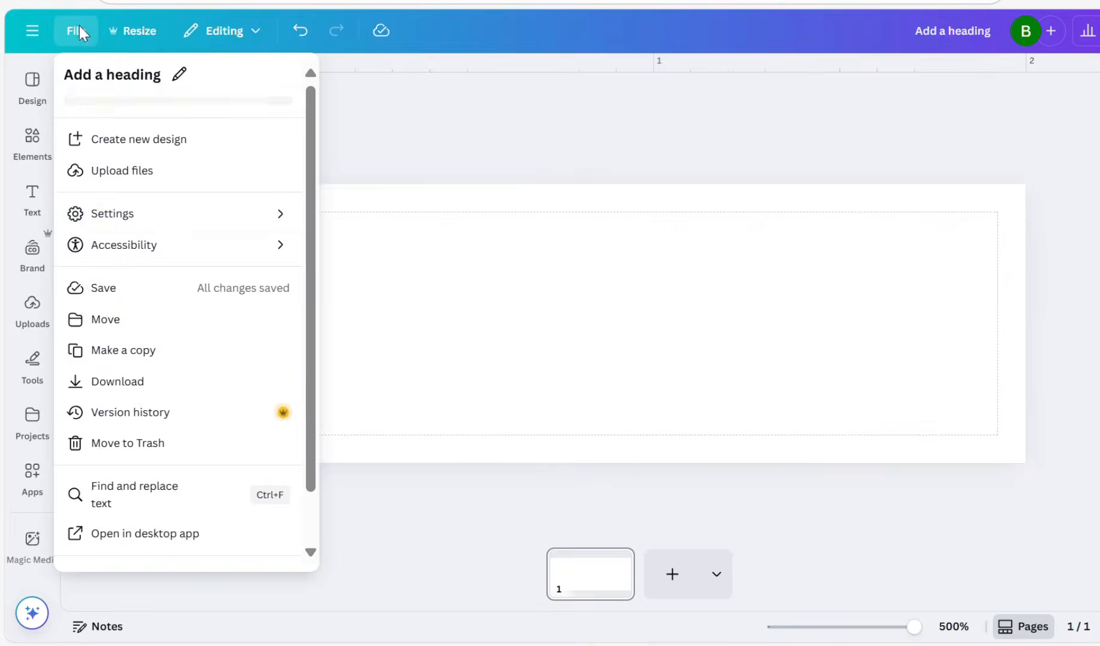
click(167, 227)
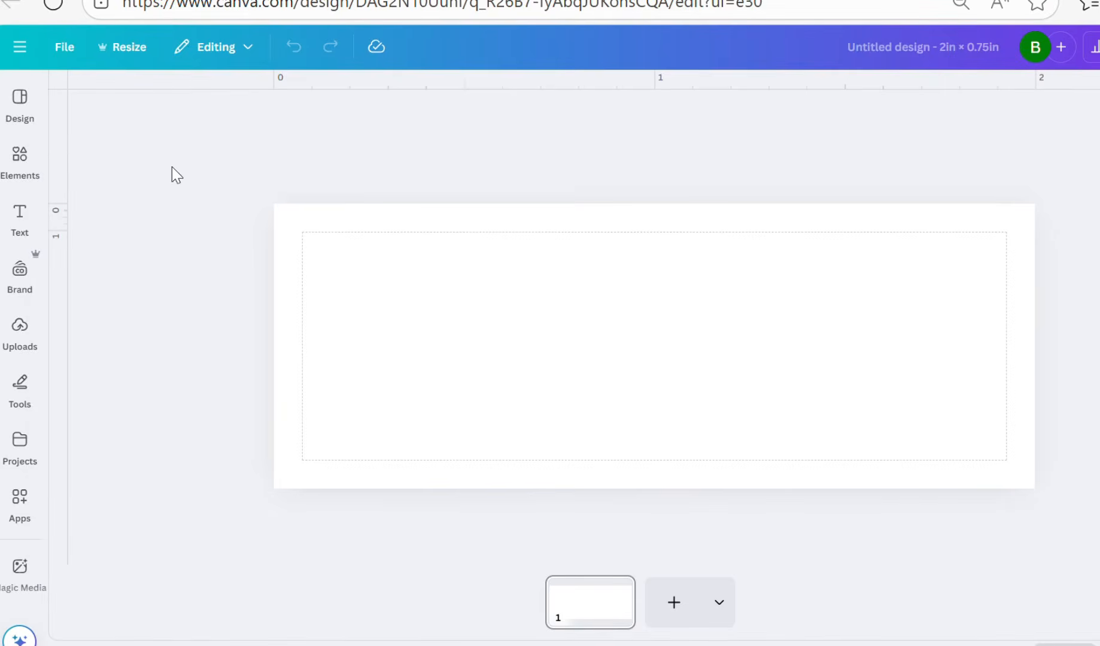
click(72, 50)
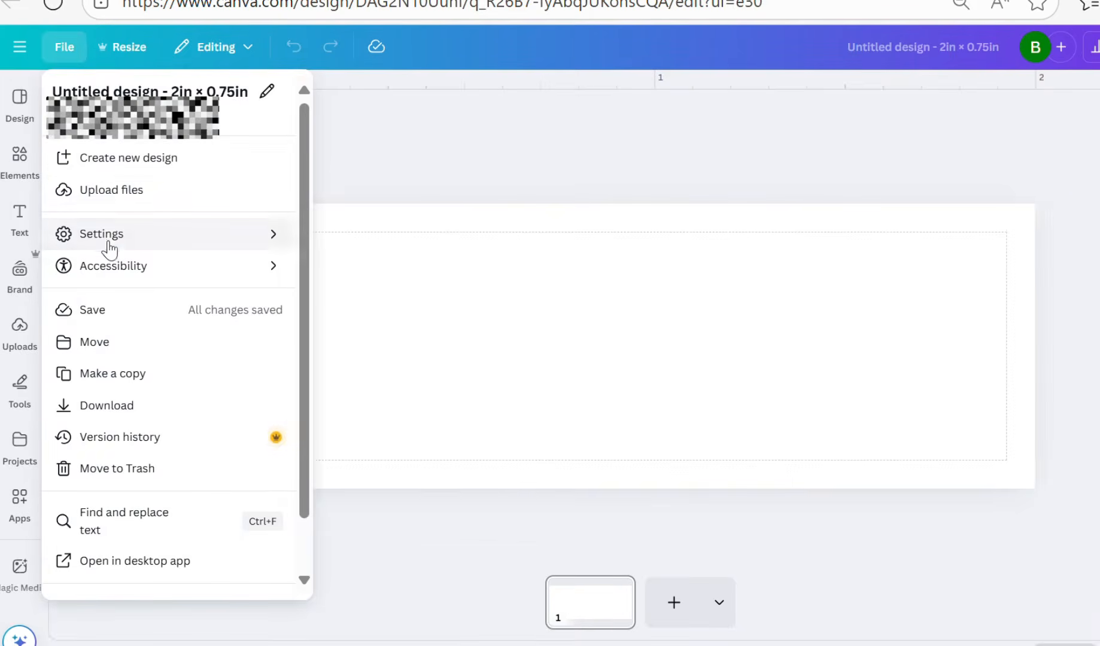
mouse_move(109, 247)
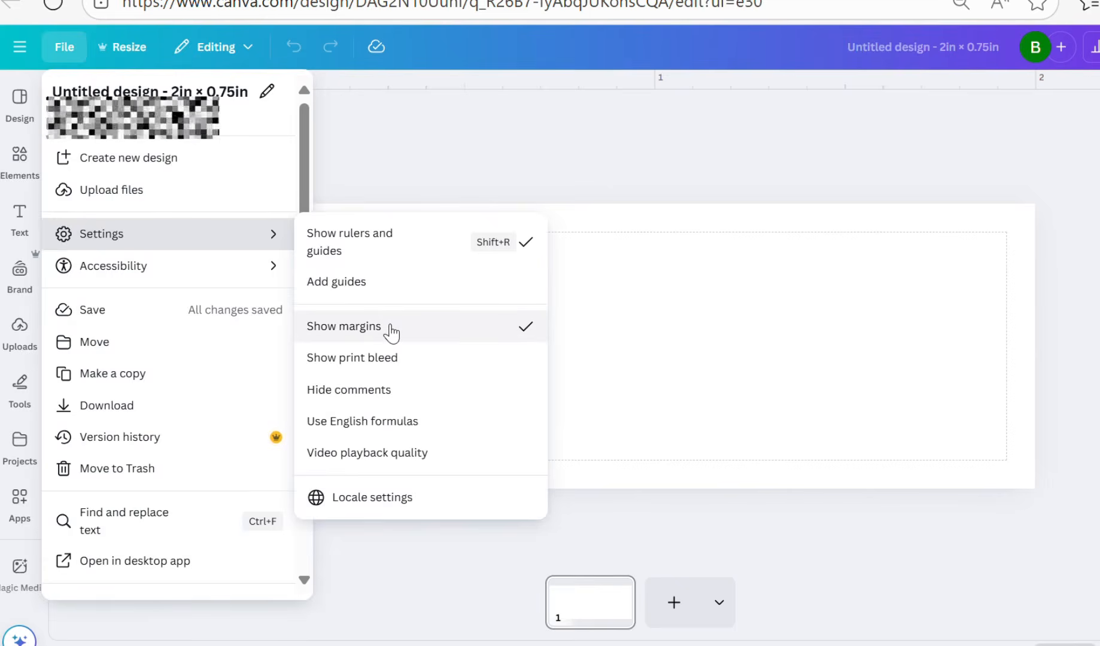
click(320, 125)
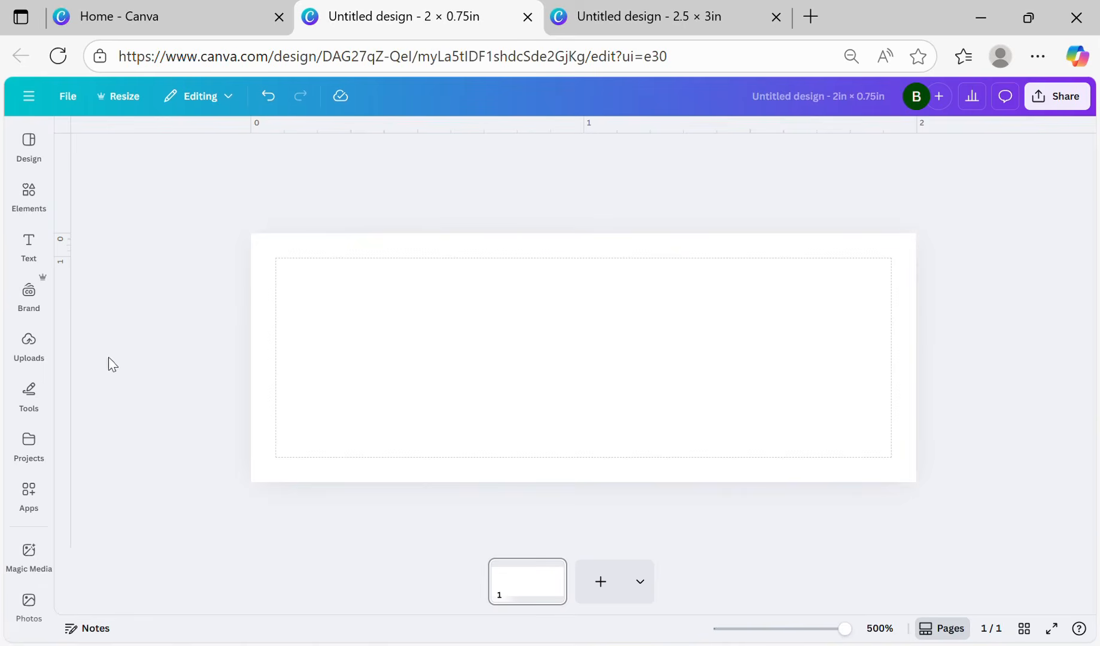
Step: Place the uploaded BRAND Name logo image near the middle of the blank label
click(35, 347)
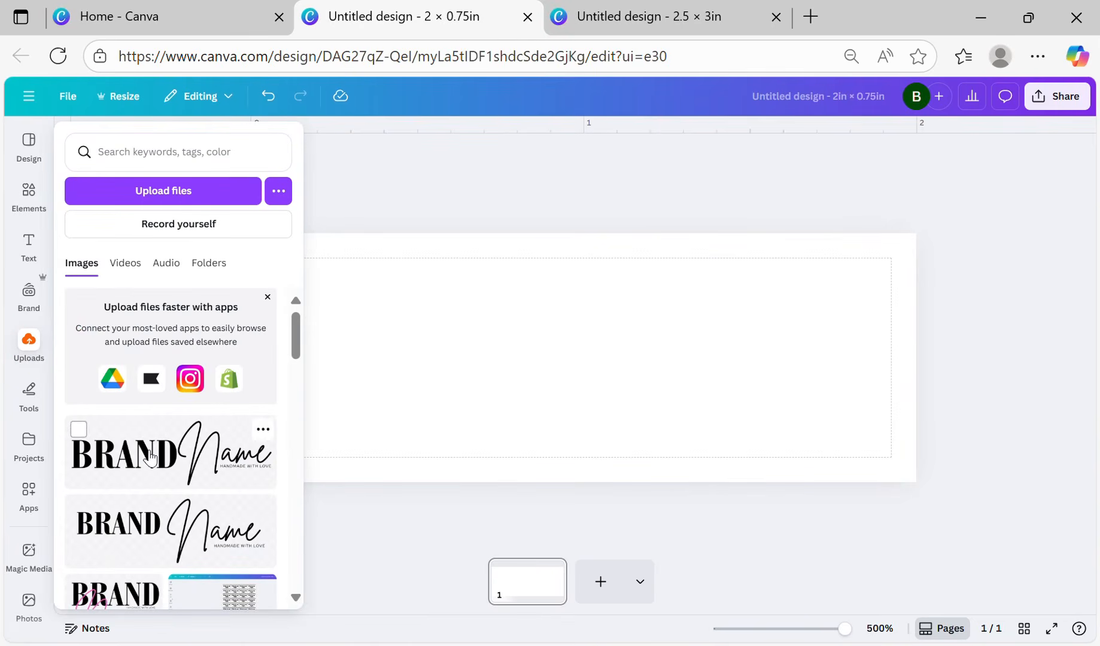
drag(149, 458, 496, 354)
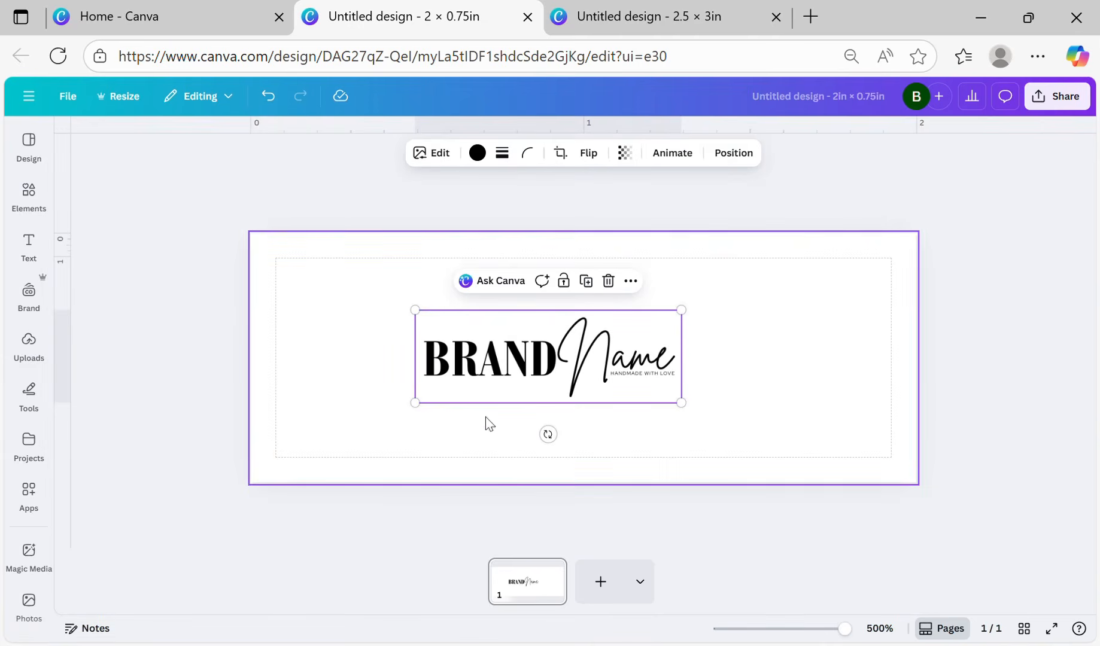
drag(560, 366, 579, 366)
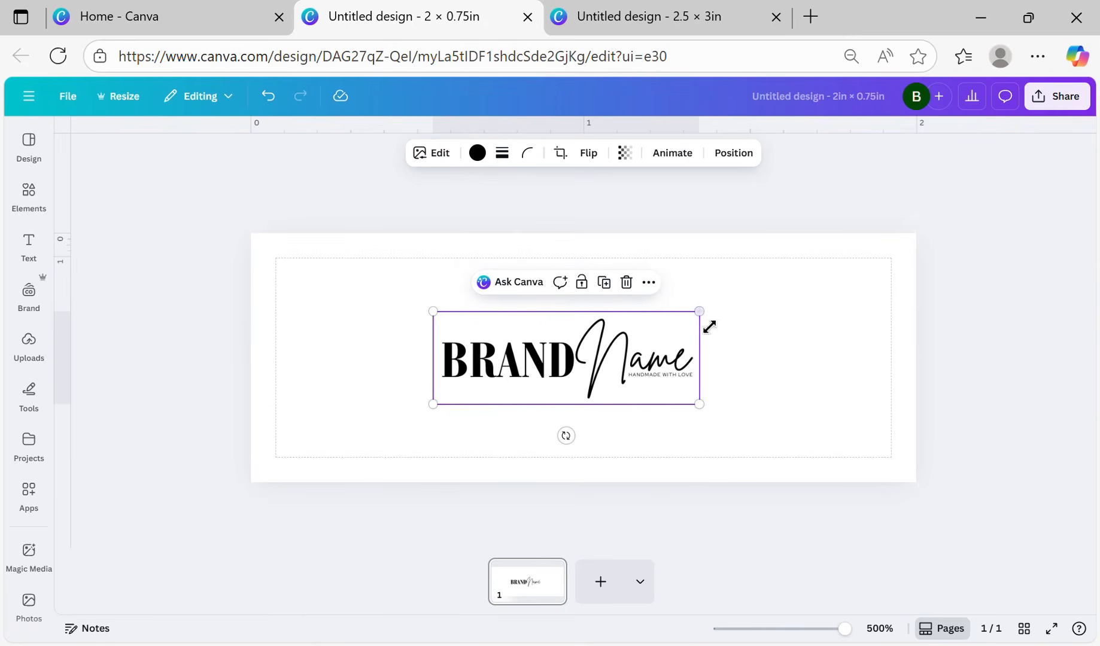
Step: Enlarge the logo to nearly fill the area inside the margins and centre it on the label
drag(709, 327, 860, 256)
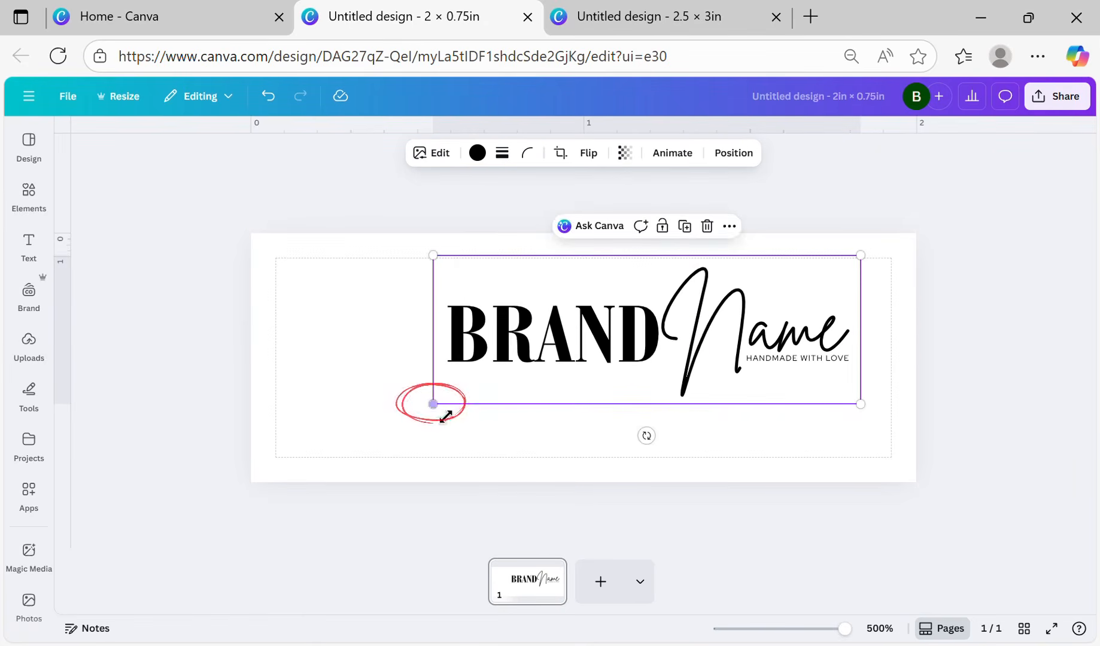
drag(446, 415, 292, 471)
drag(789, 375, 802, 376)
mouse_move(672, 344)
mouse_down()
mouse_move(684, 350)
mouse_move(663, 349)
mouse_up()
drag(779, 340, 782, 340)
click(954, 363)
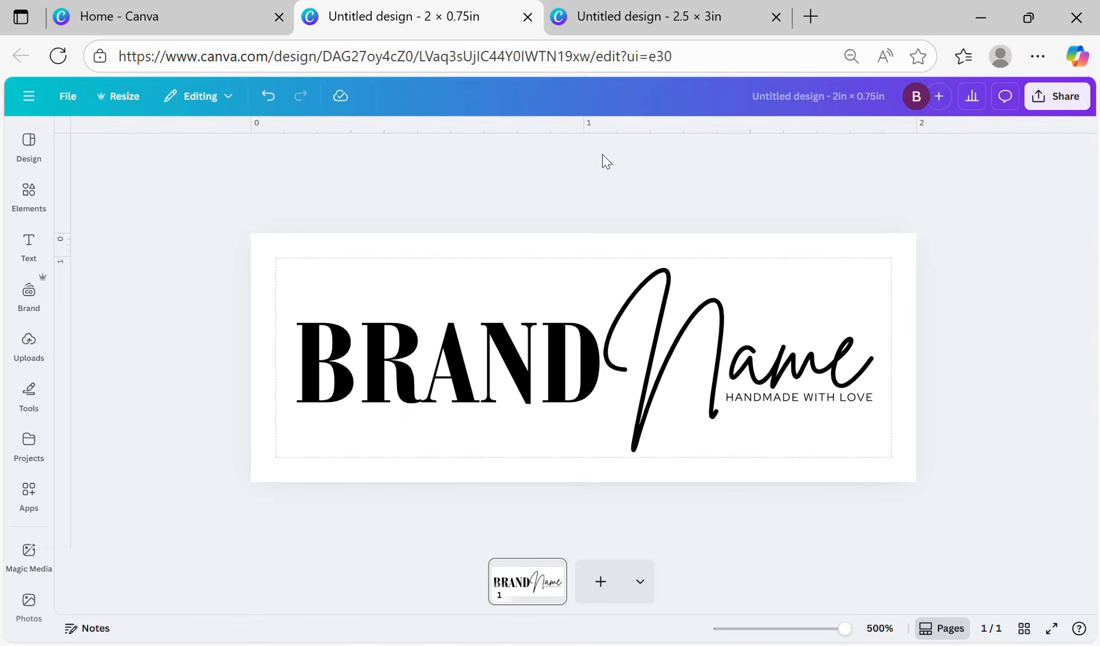
click(665, 353)
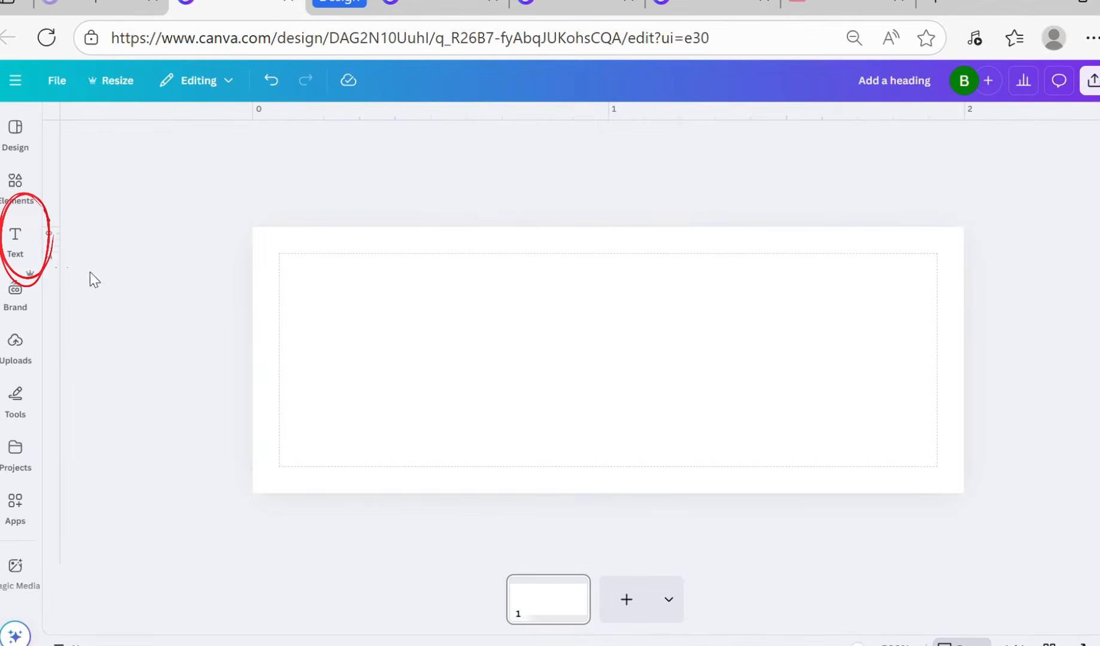
Step: Add a heading to the blank label and replace its placeholder text with "MY BRAND"
click(17, 239)
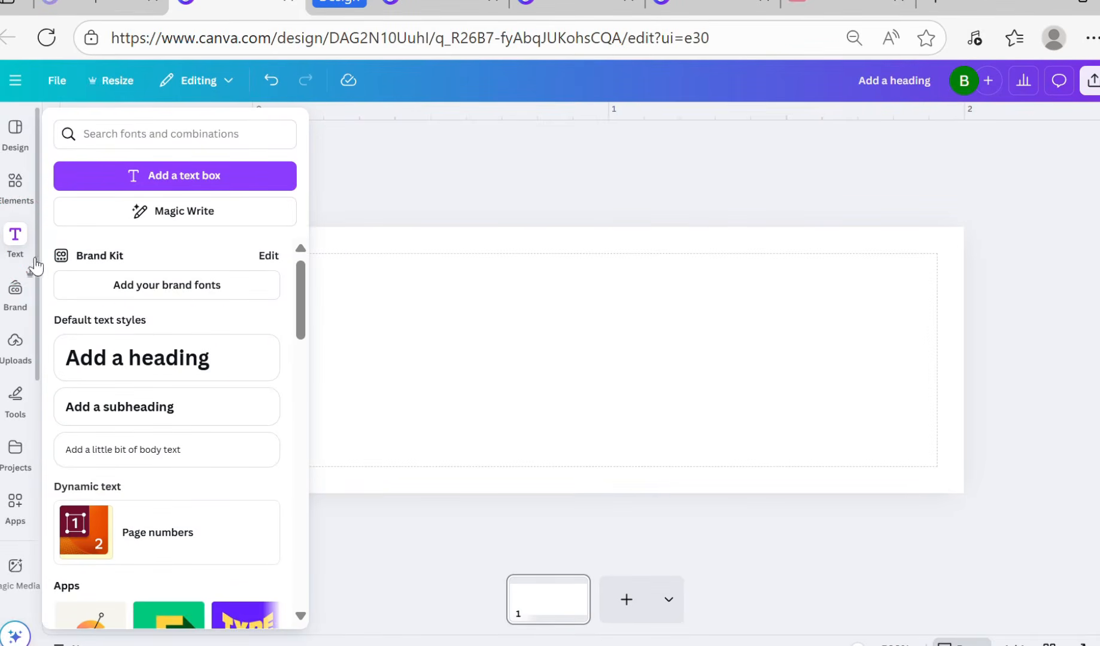
click(158, 362)
key(BackSpace)
key(BackSpace)
key(BackSpace)
key(BackSpace)
key(BackSpace)
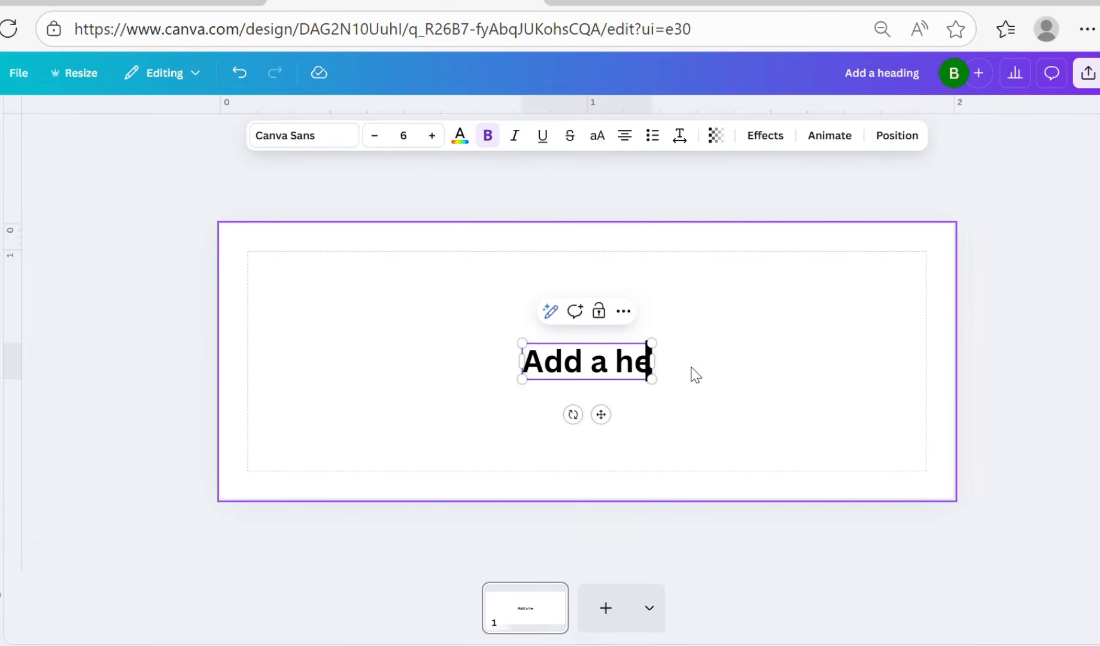
key(BackSpace)
key(BackSpace)
key(BackSpace)
key(BackSpace)
key(BackSpace)
key(BackSpace)
key(BackSpace)
key(BackSpace)
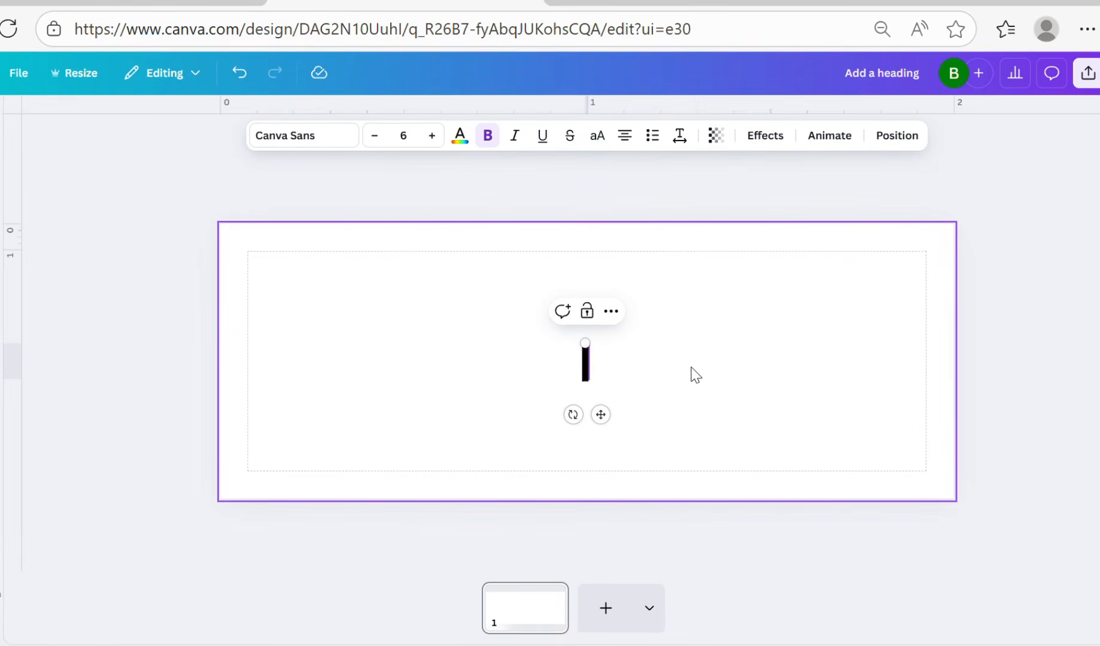
text(MY)
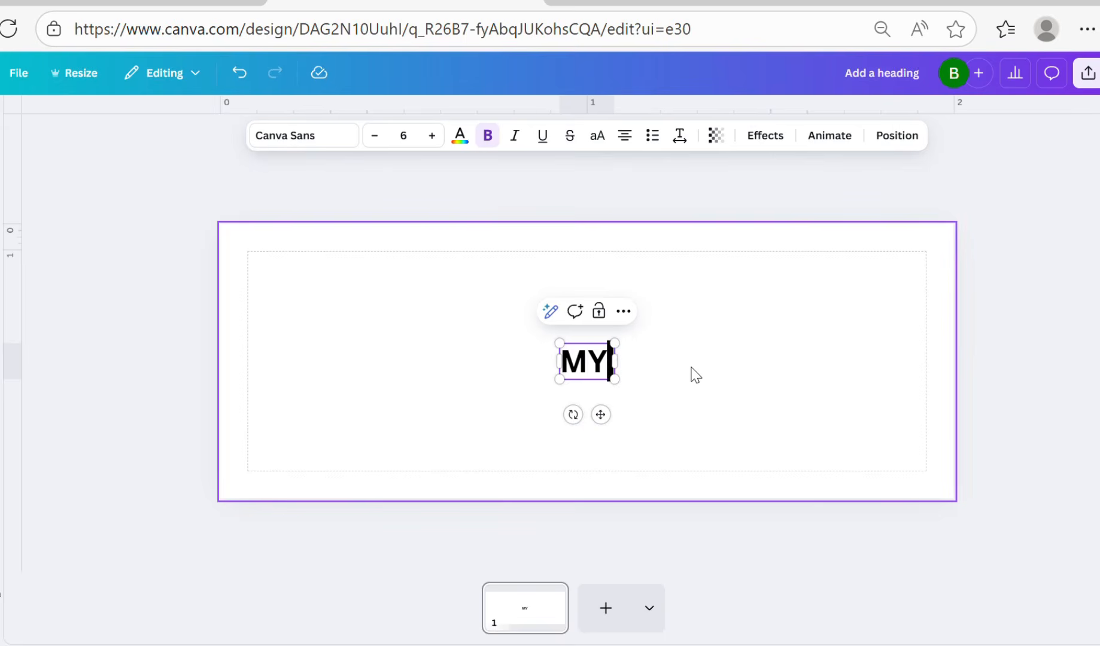
text( BRAND)
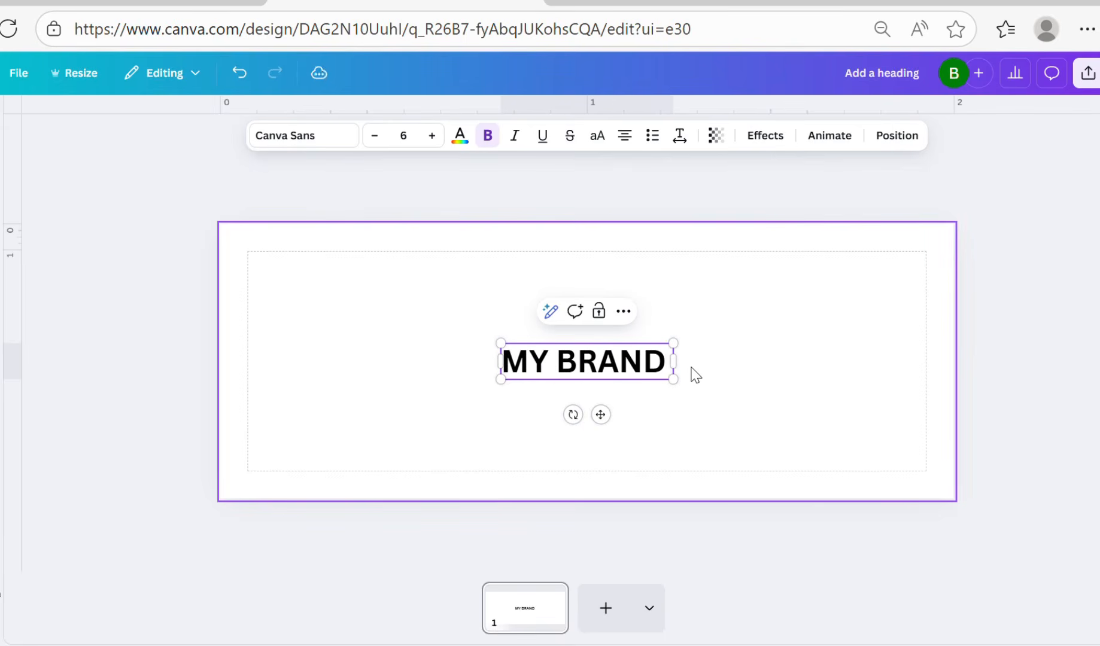
click(455, 412)
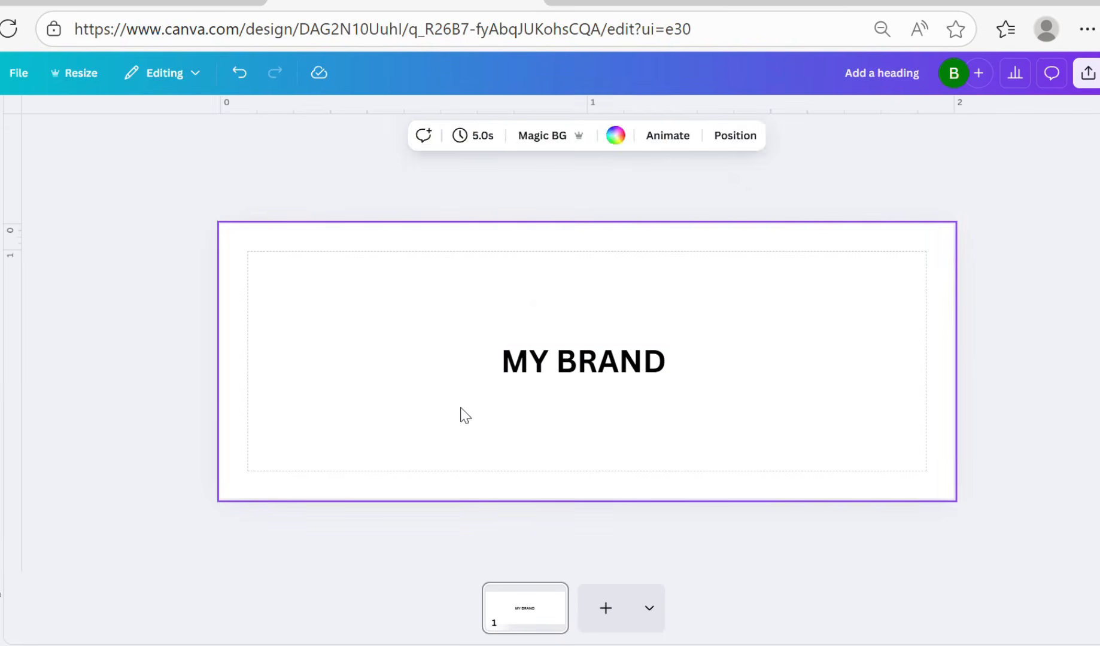
Step: Change the font of the MY BRAND heading to Anton
click(570, 358)
click(297, 137)
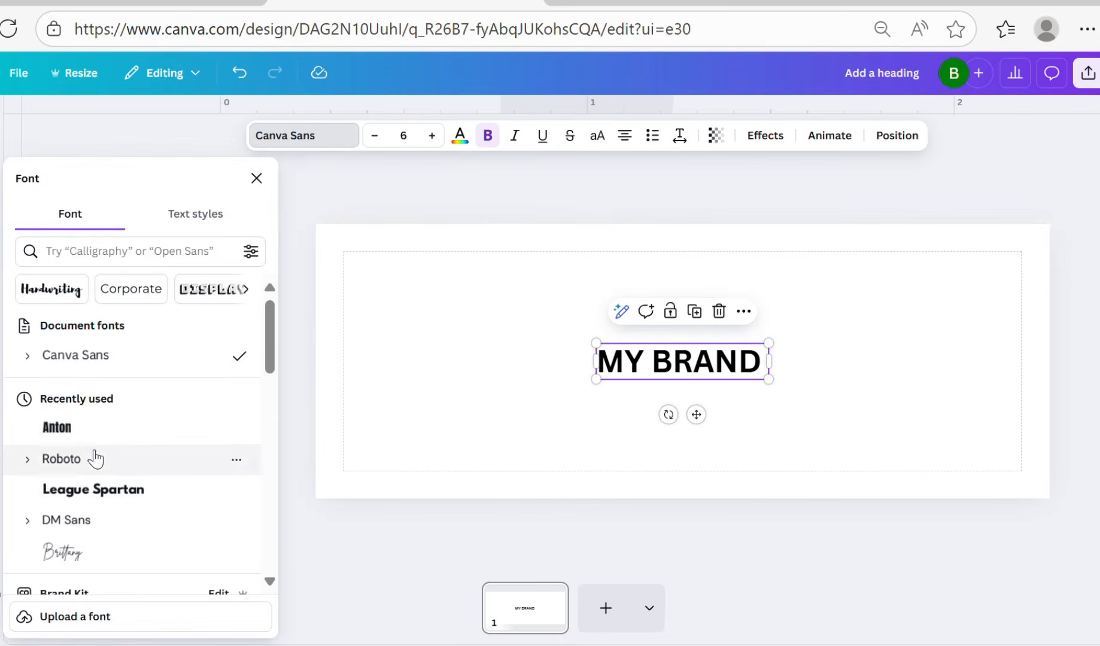
click(87, 436)
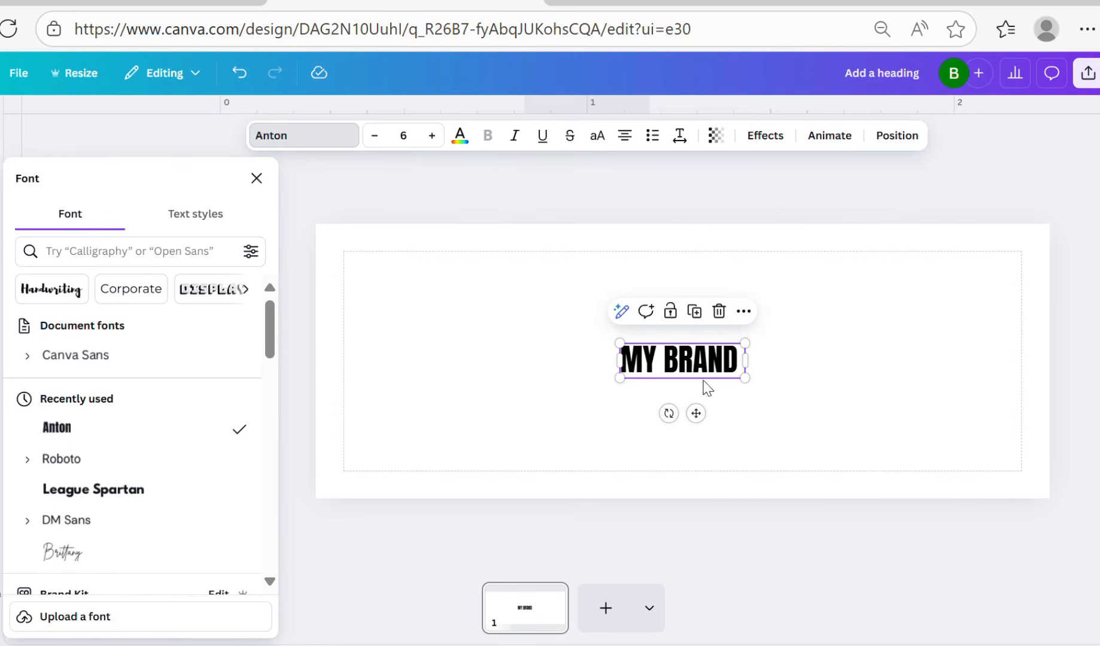
click(611, 420)
Step: Enlarge the MY BRAND heading to a font size of about 31.9 and centre its lettering within the margins
click(558, 372)
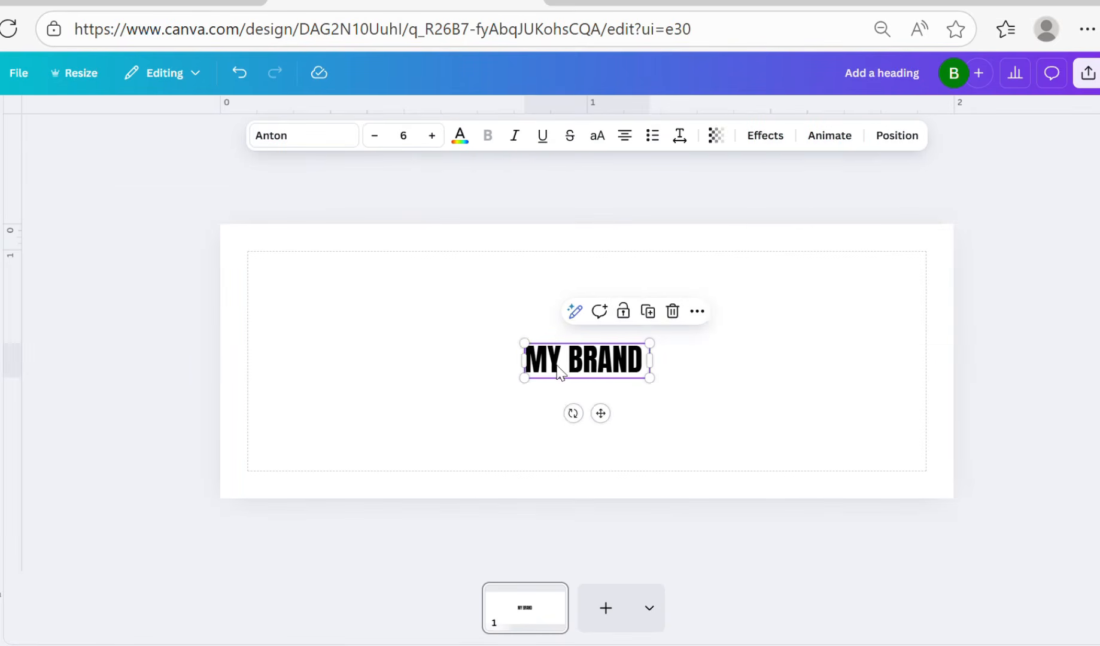
drag(558, 372, 278, 293)
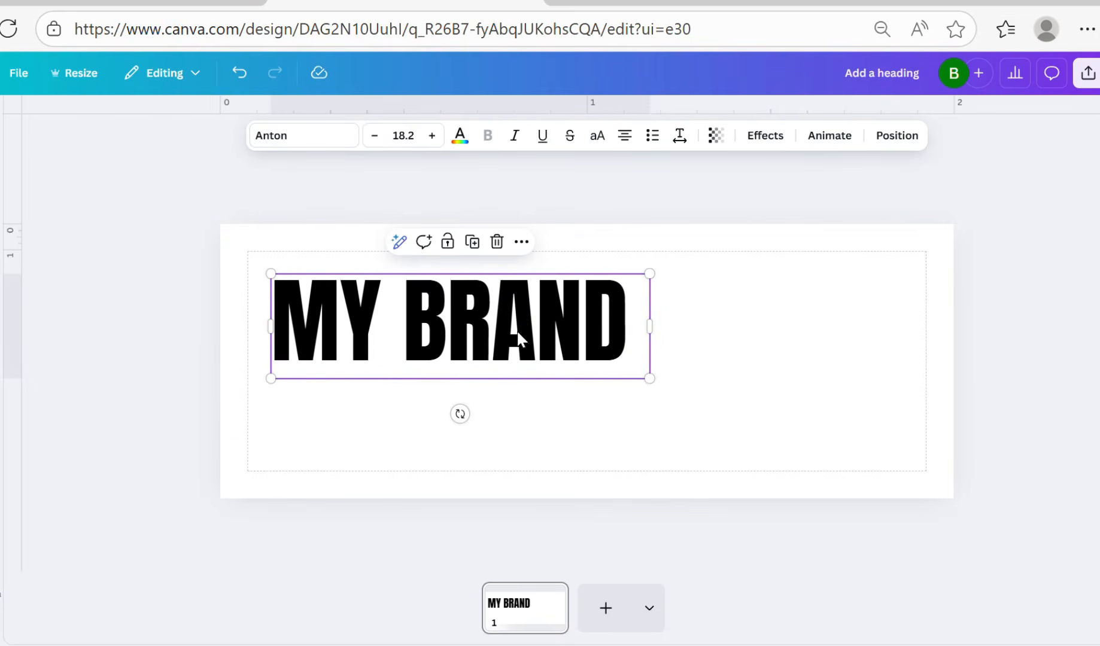
drag(515, 334, 601, 363)
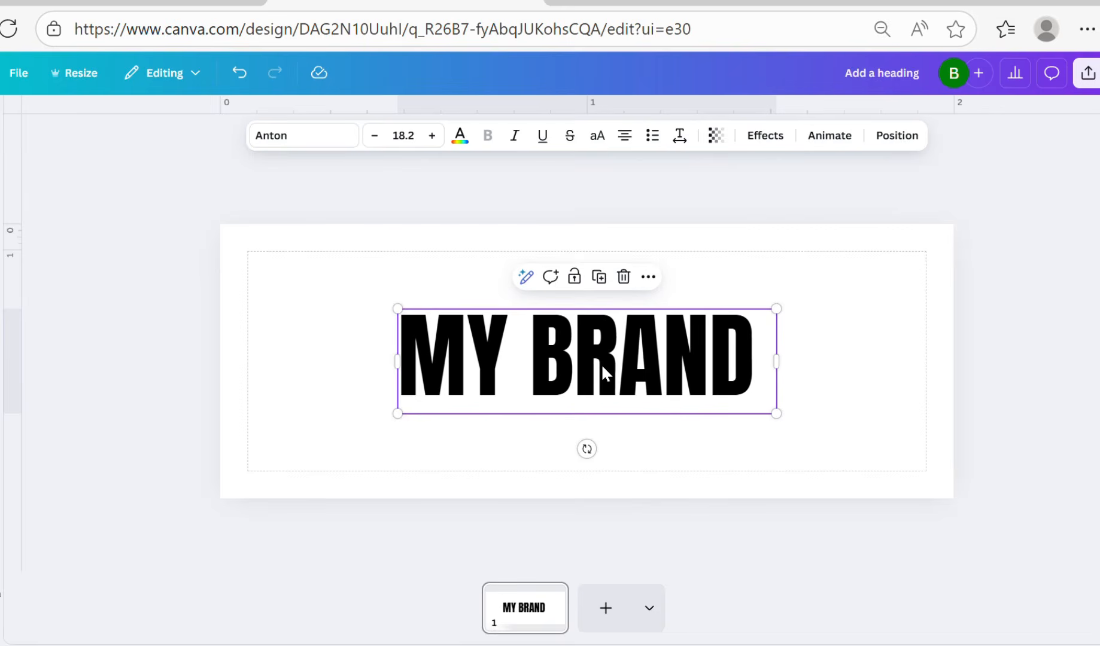
drag(400, 310, 231, 264)
drag(374, 339, 461, 367)
drag(312, 285, 197, 254)
drag(310, 348, 427, 378)
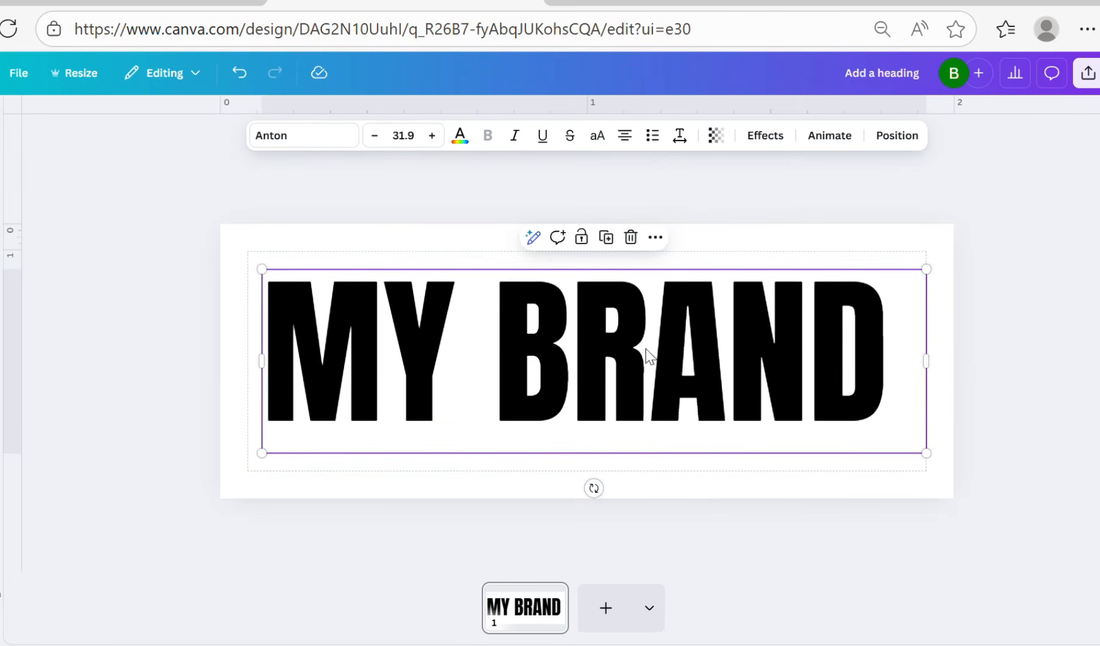
drag(508, 356, 519, 356)
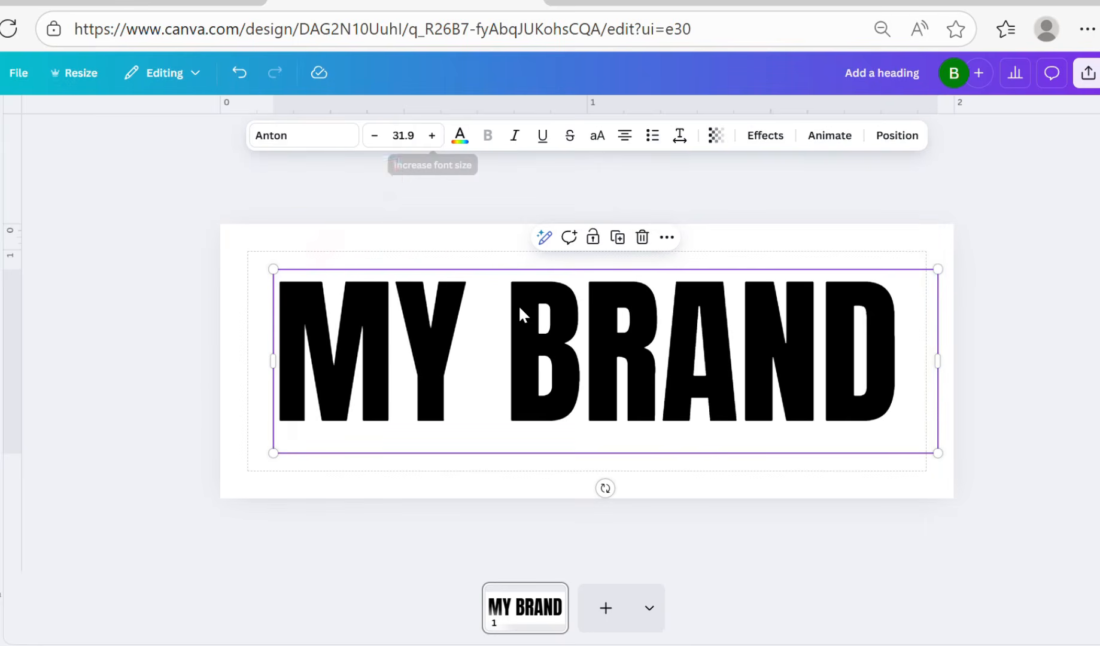
Step: Look through the text colour choices available for the MY BRAND heading
click(586, 353)
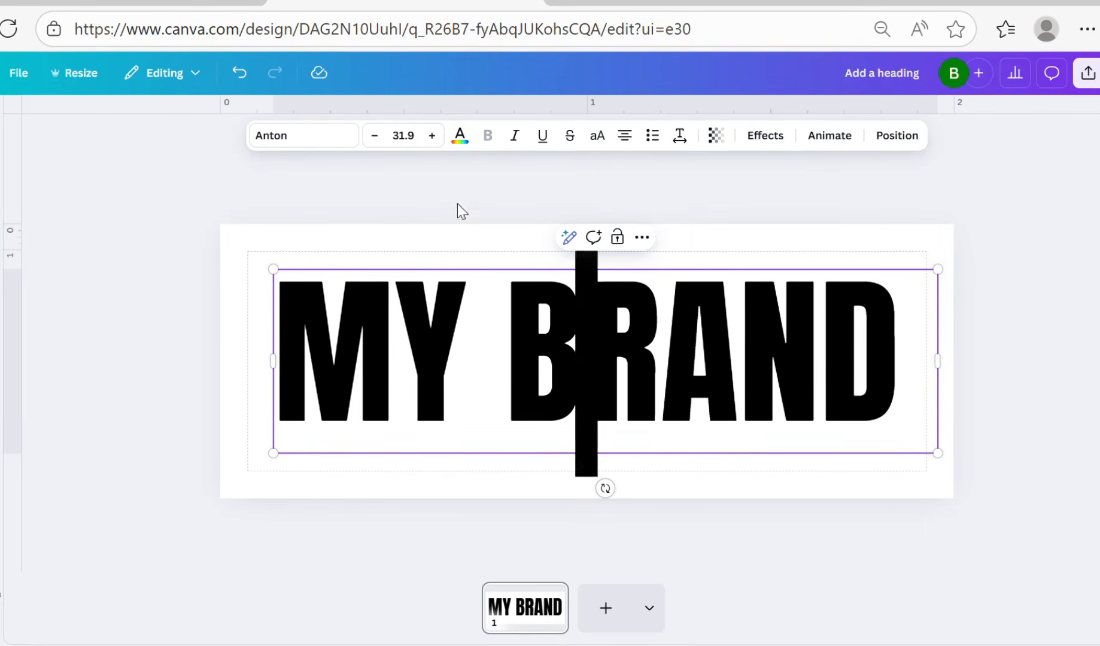
click(460, 137)
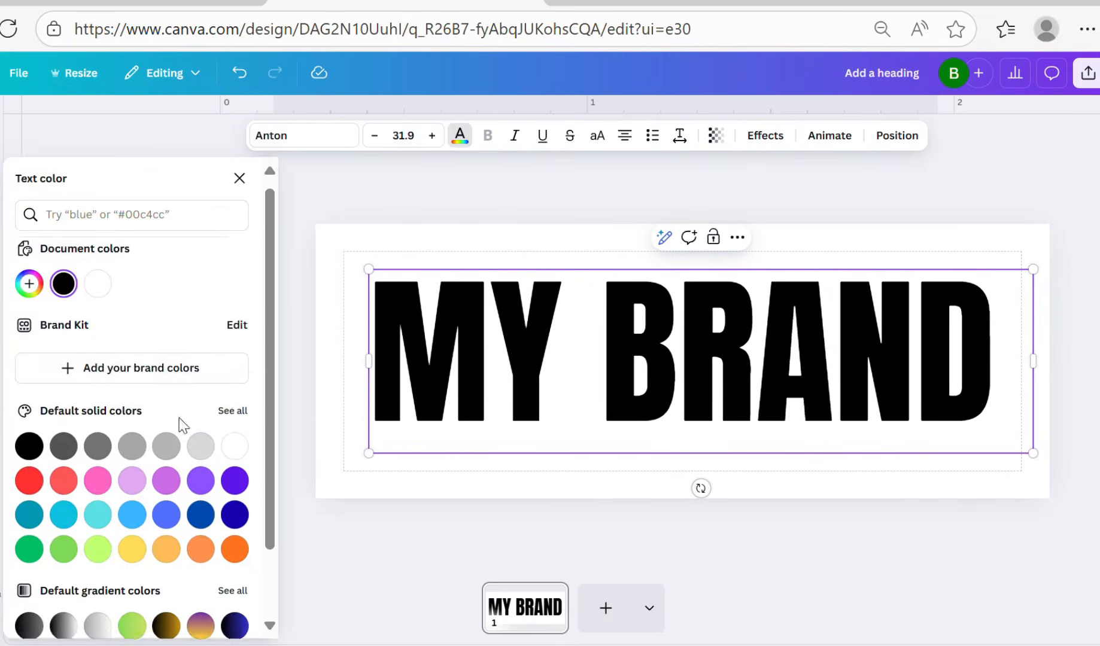
scroll(182, 428, down, 2)
scroll(185, 441, up, 2)
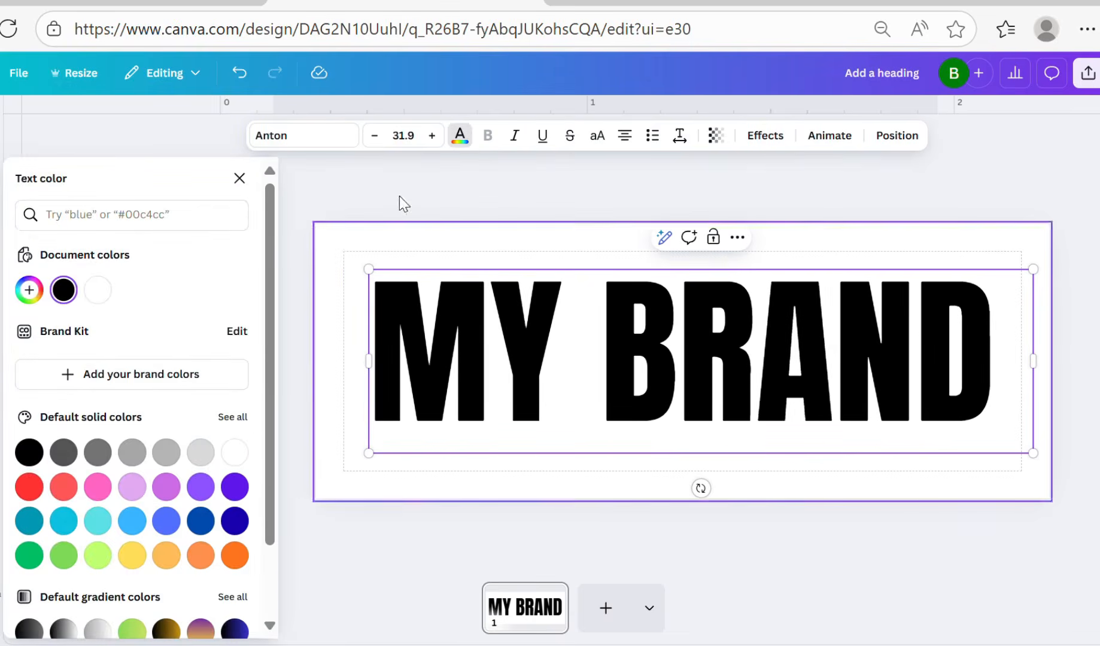
click(459, 136)
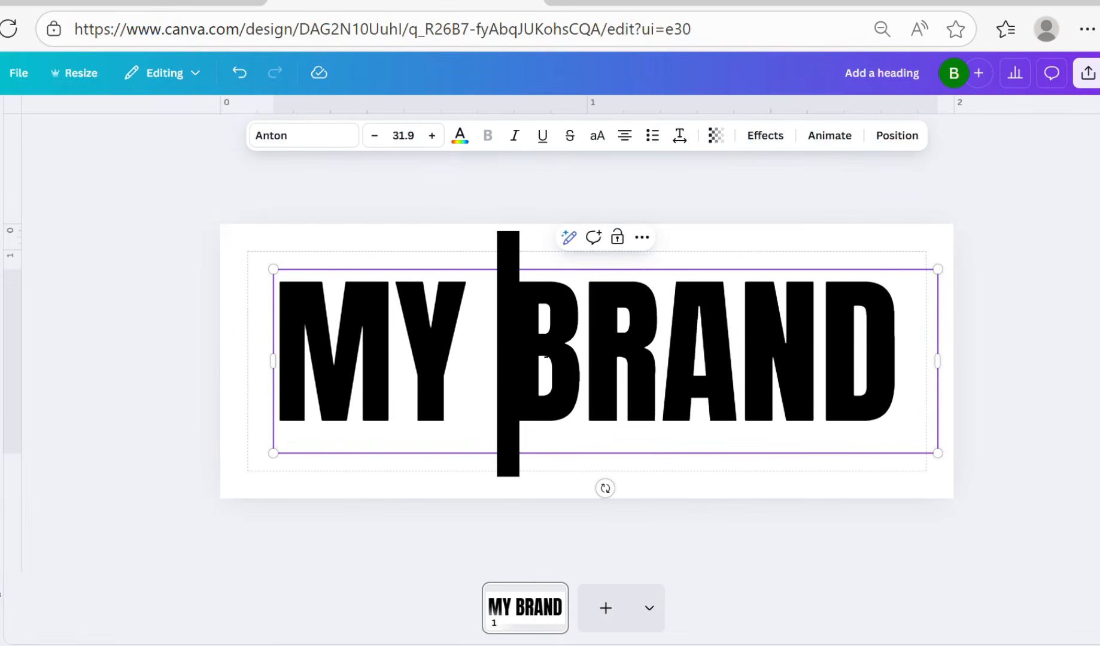
click(665, 261)
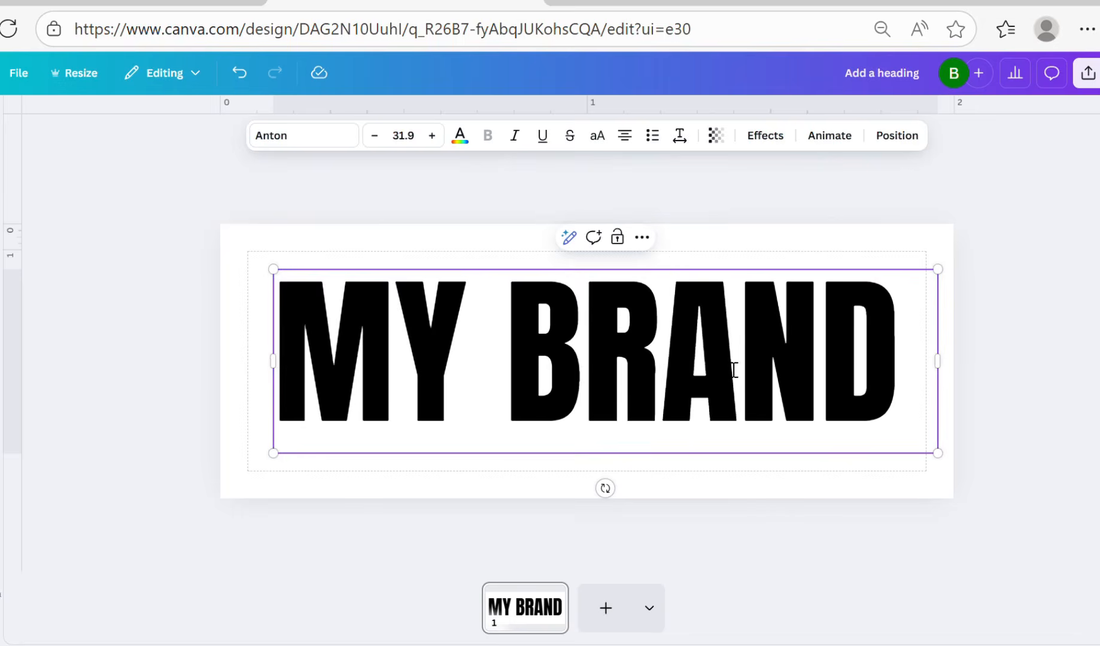
Step: Add a subheading to the label and replace its placeholder text with "BEAUTIFUL HANDMADE GOODS"
key(End)
click(1, 197)
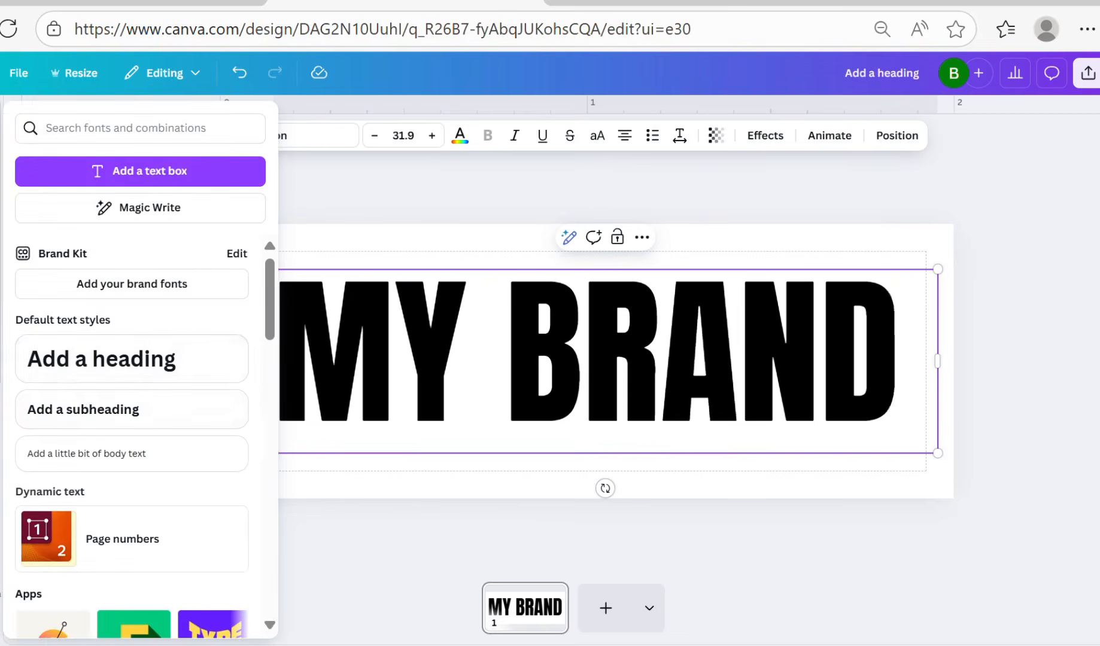
click(95, 419)
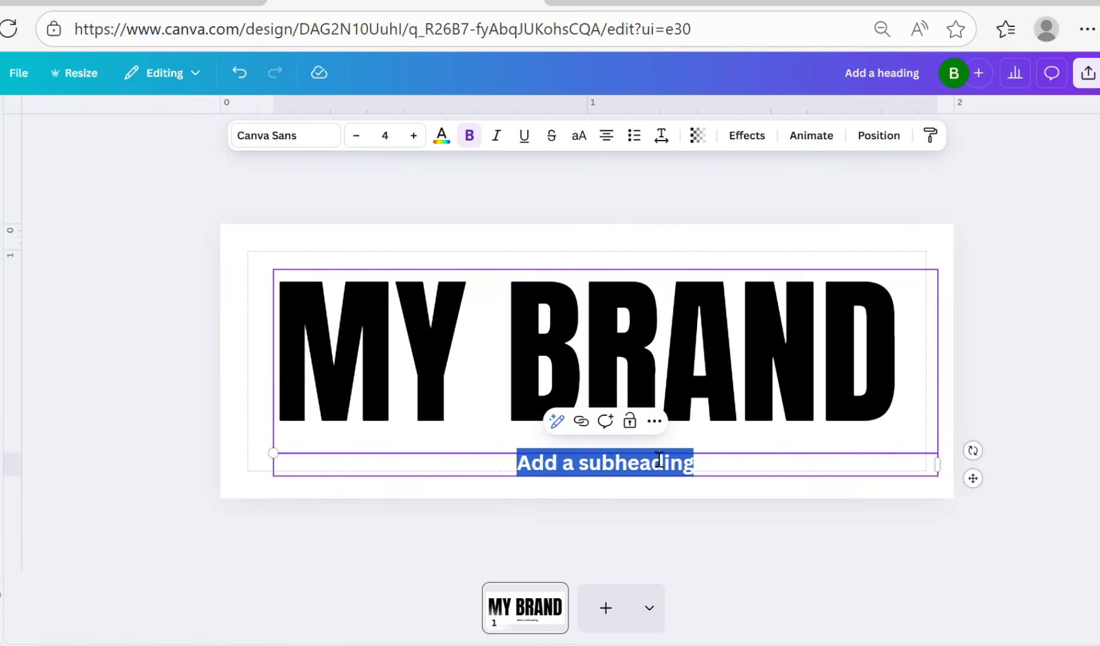
click(702, 459)
key(BackSpace)
key(BackSpace)
key(BackSpace)
key(BackSpace)
key(BackSpace)
key(BackSpace)
key(BackSpace)
key(BackSpace)
key(BackSpace)
key(BackSpace)
key(BackSpace)
key(BackSpace)
key(BackSpace)
key(BackSpace)
key(BackSpace)
key(BackSpace)
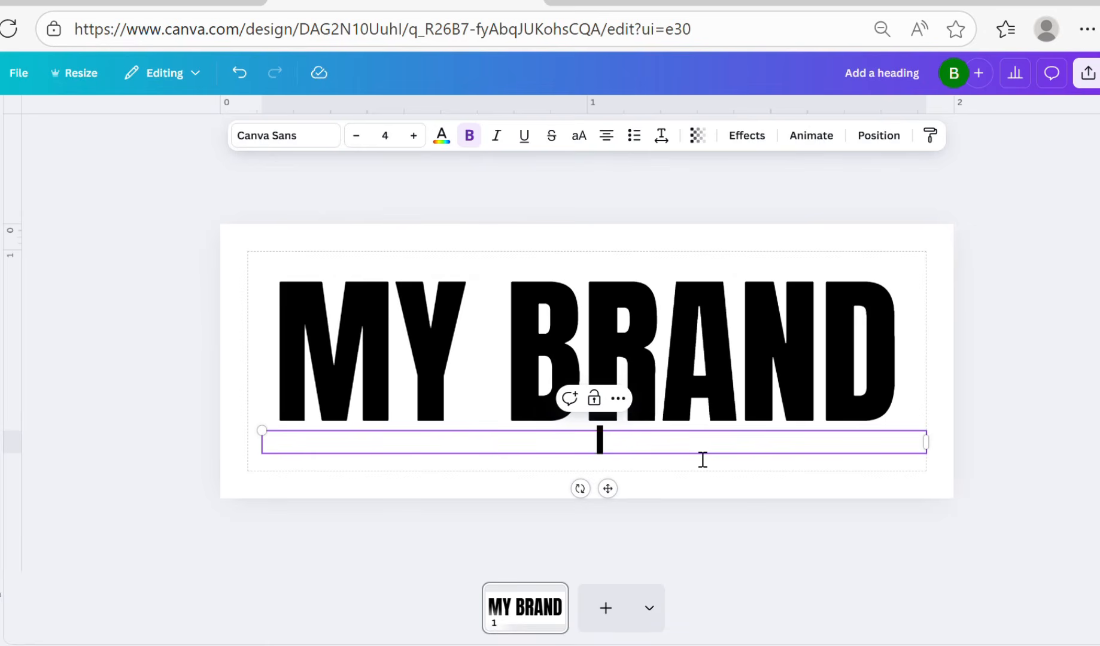
text(BEAU)
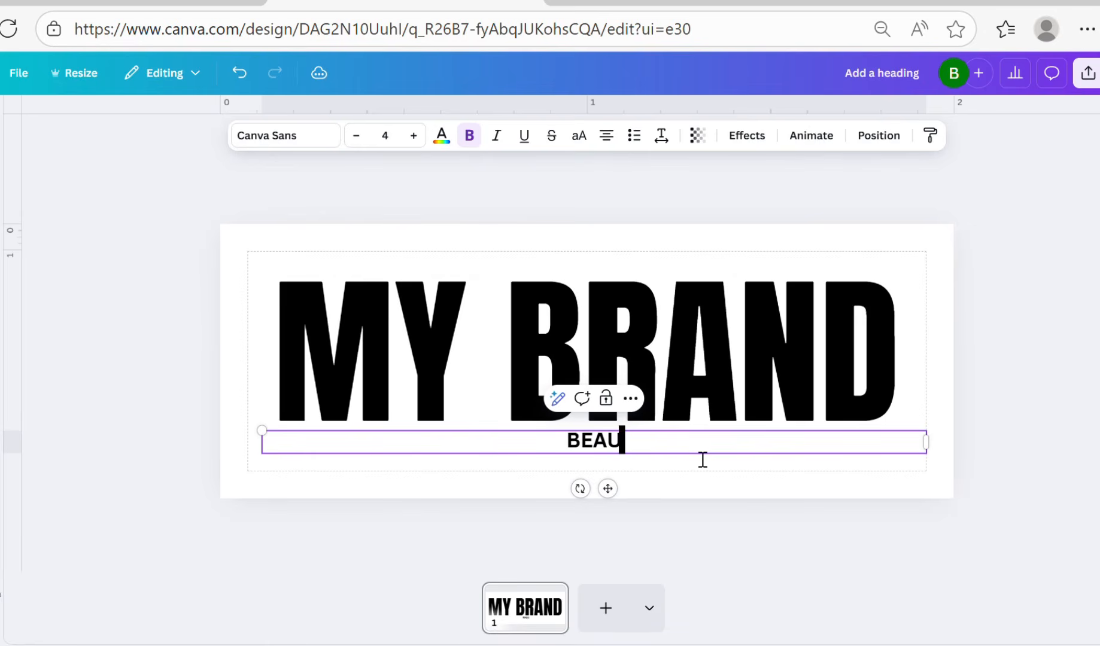
text(TIFUL H)
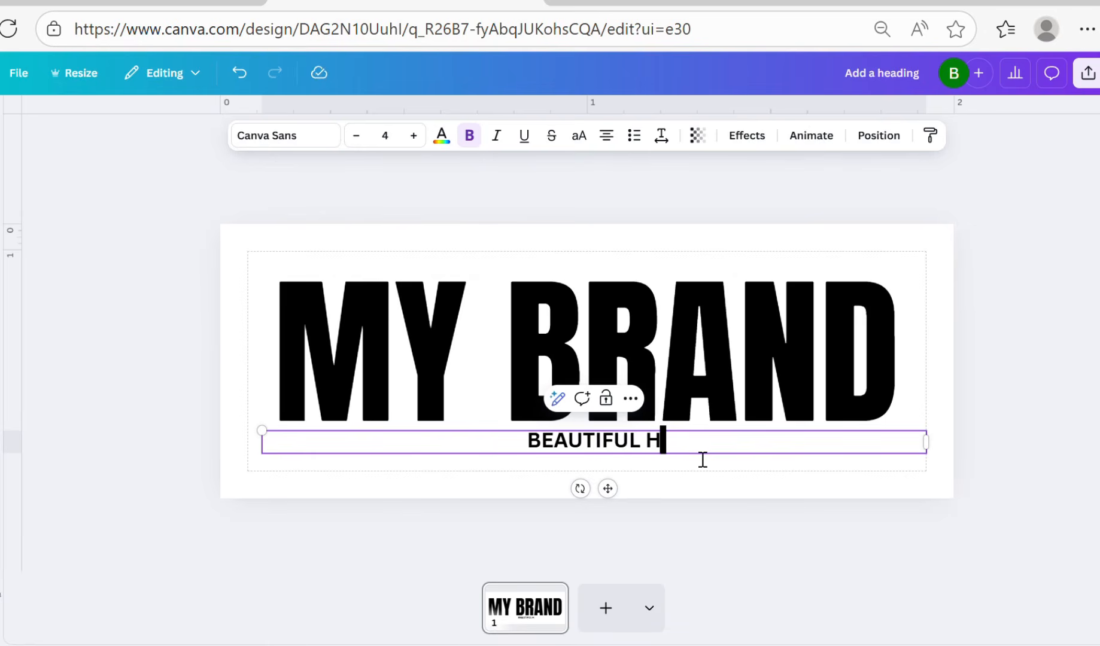
text(ANDMADE)
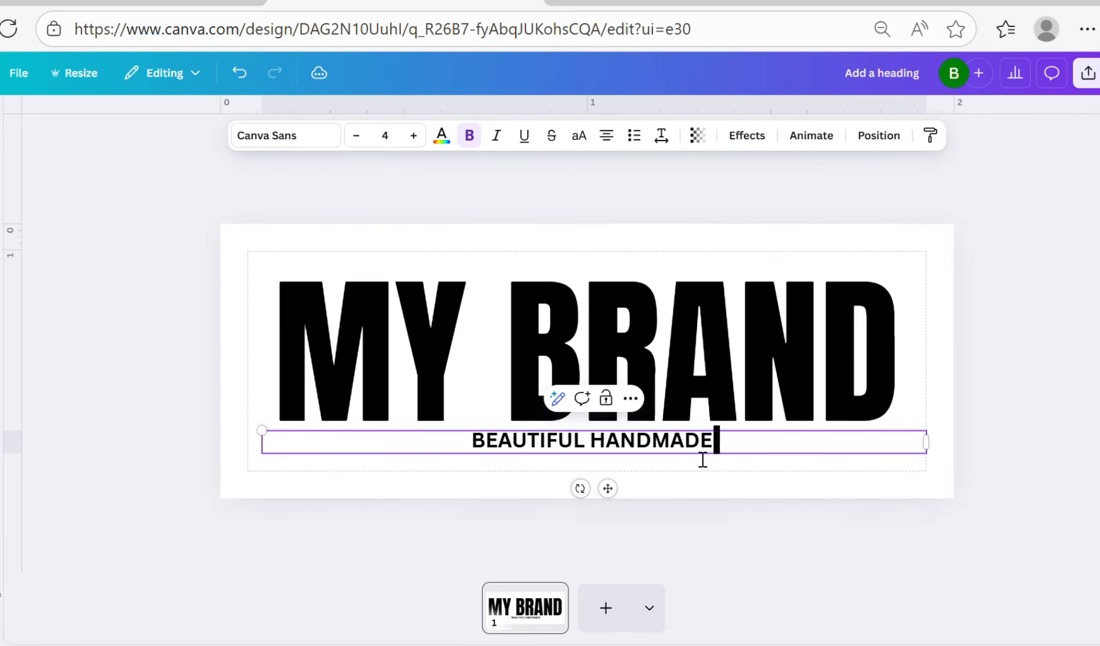
text( GOODS)
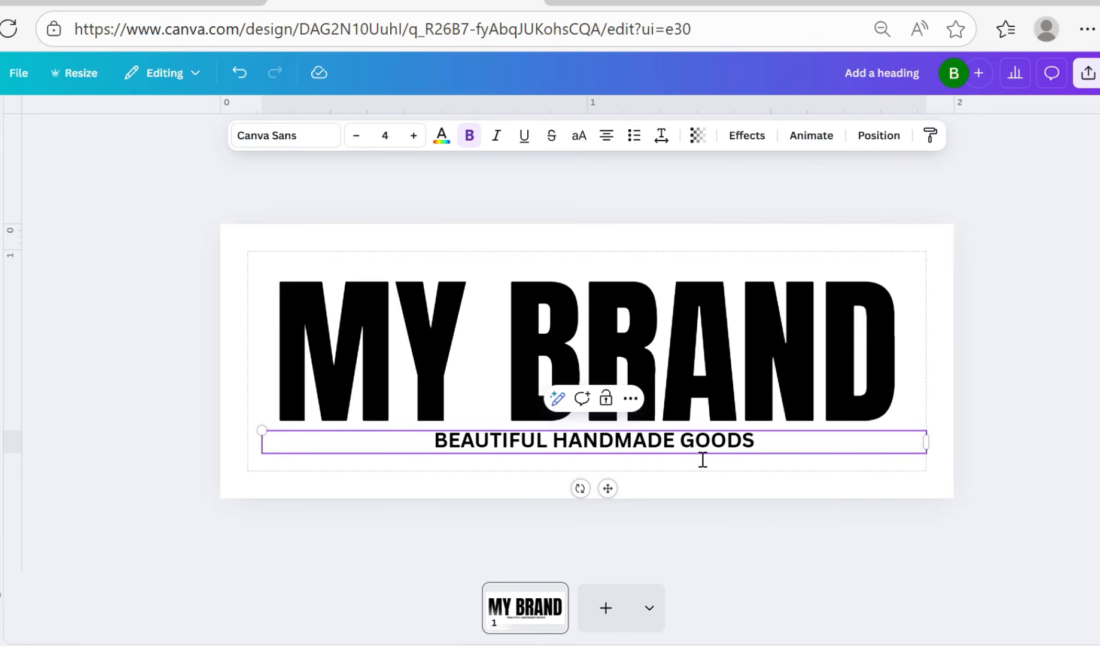
Step: Centre the BEAUTIFUL HANDMADE GOODS subheading horizontally on the label, directly beneath the MY BRAND lettering
drag(597, 454, 589, 454)
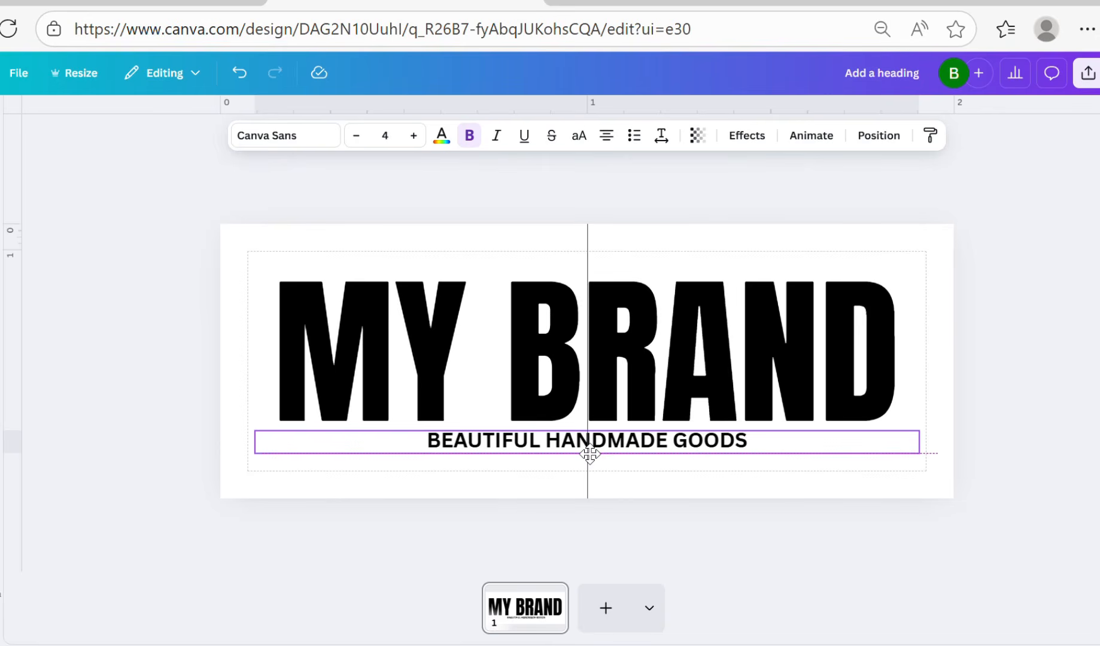
click(618, 382)
key(alt+1)
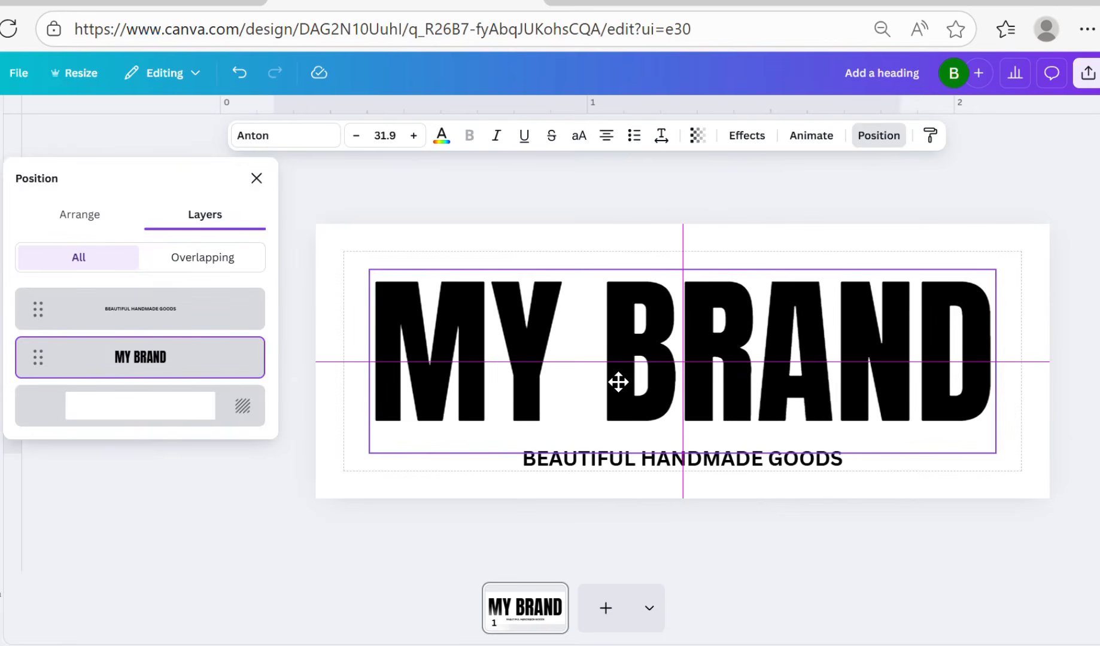
click(632, 466)
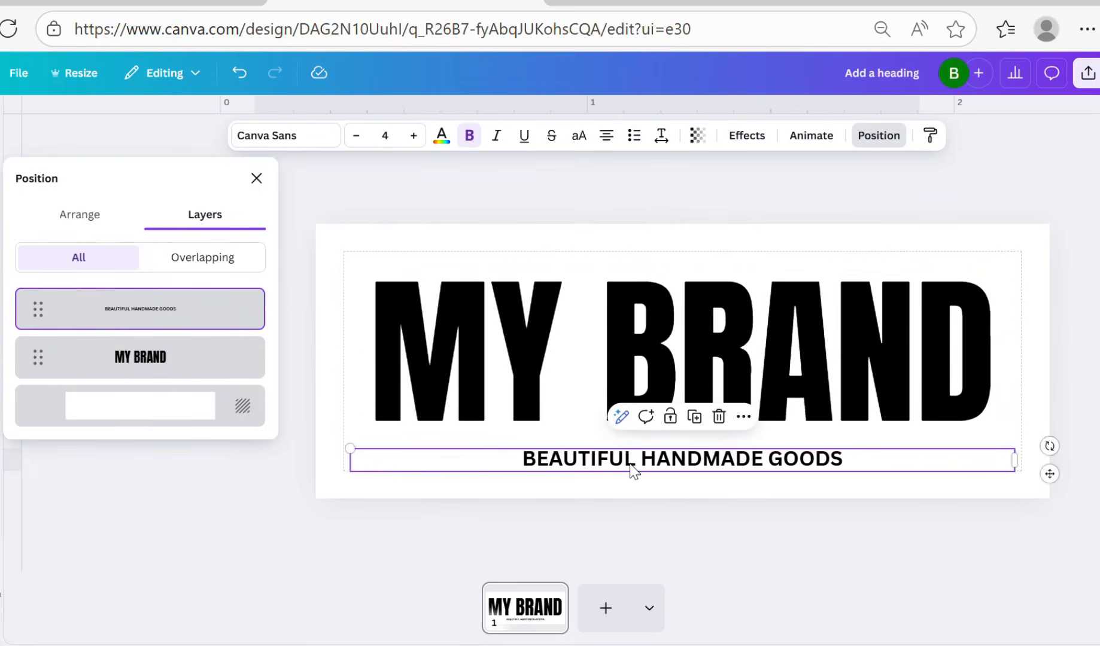
mouse_move(633, 471)
mouse_down()
mouse_move(650, 473)
mouse_move(641, 457)
mouse_move(653, 460)
mouse_move(640, 457)
mouse_up()
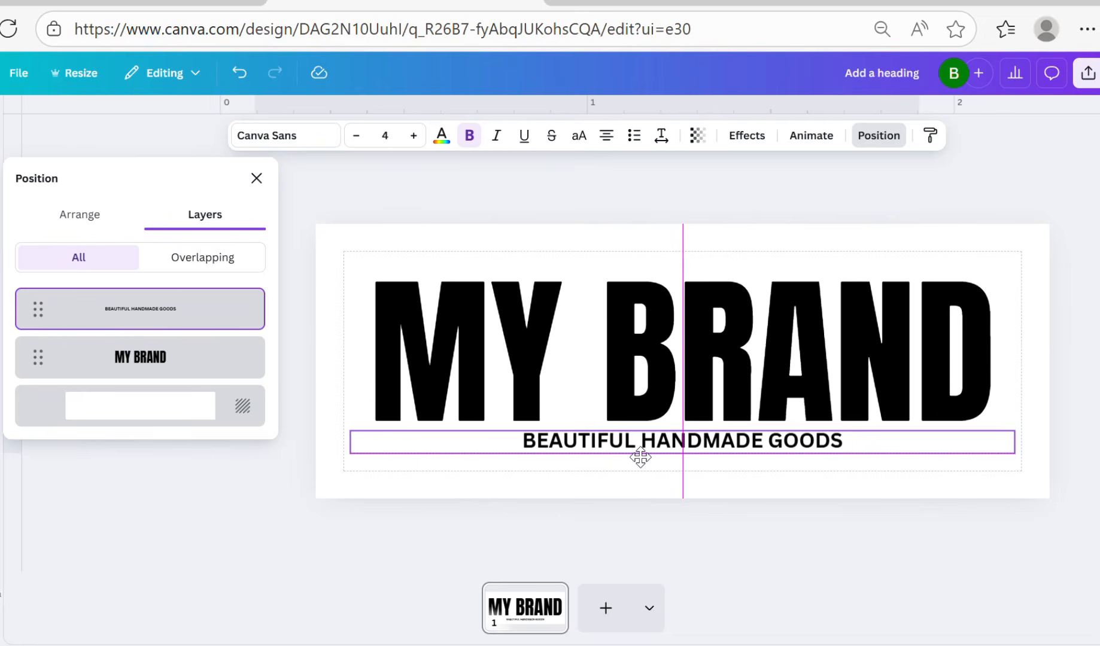
drag(640, 457, 641, 457)
click(630, 483)
Step: Select the MY BRAND and BEAUTIFUL HANDMADE GOODS layers together and group them
click(679, 338)
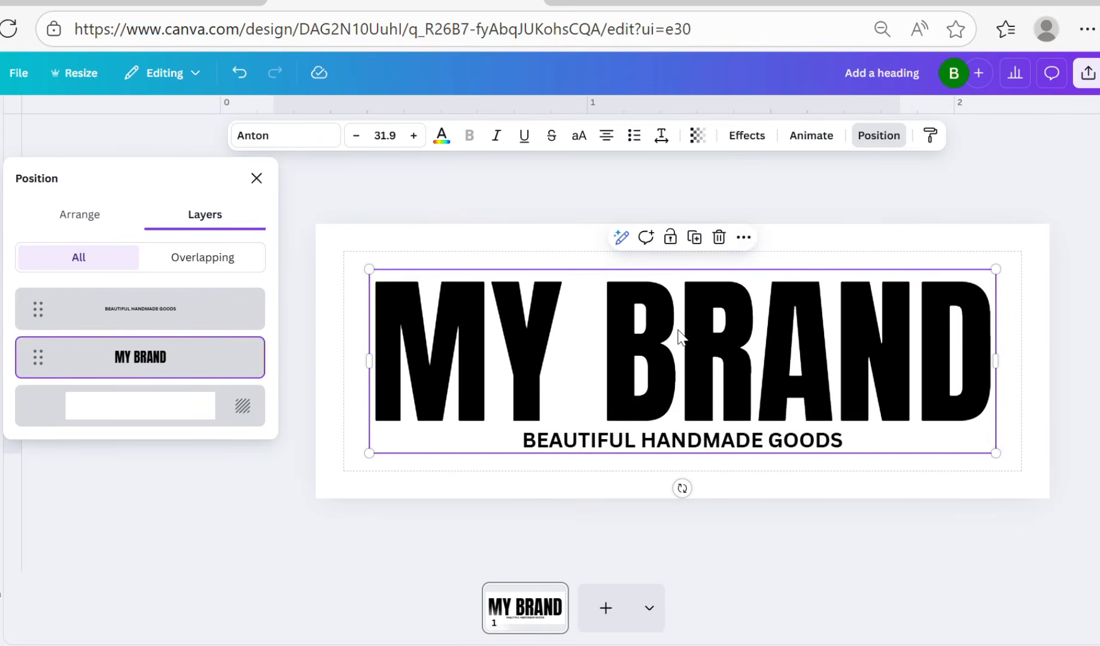
click(876, 141)
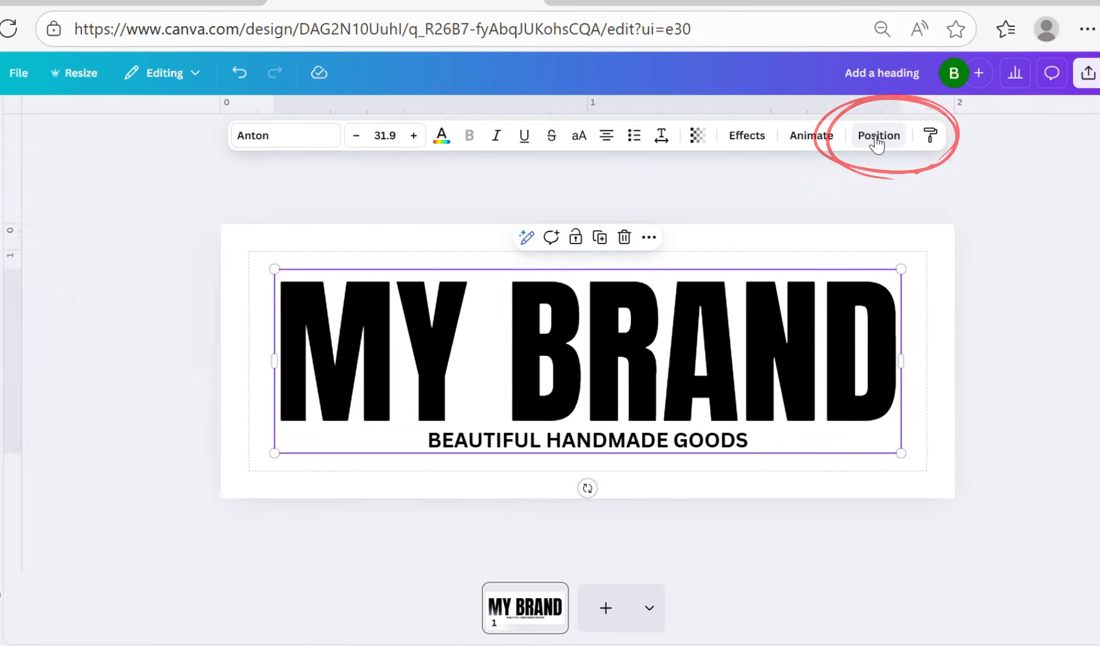
click(872, 142)
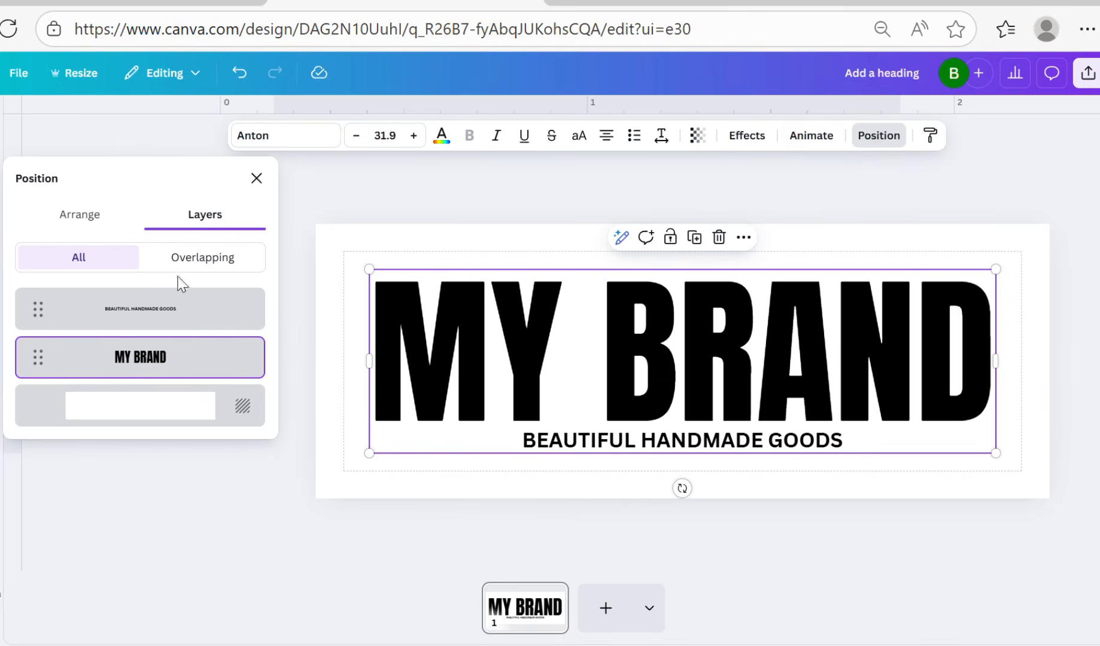
click(179, 305)
shift+click(191, 353)
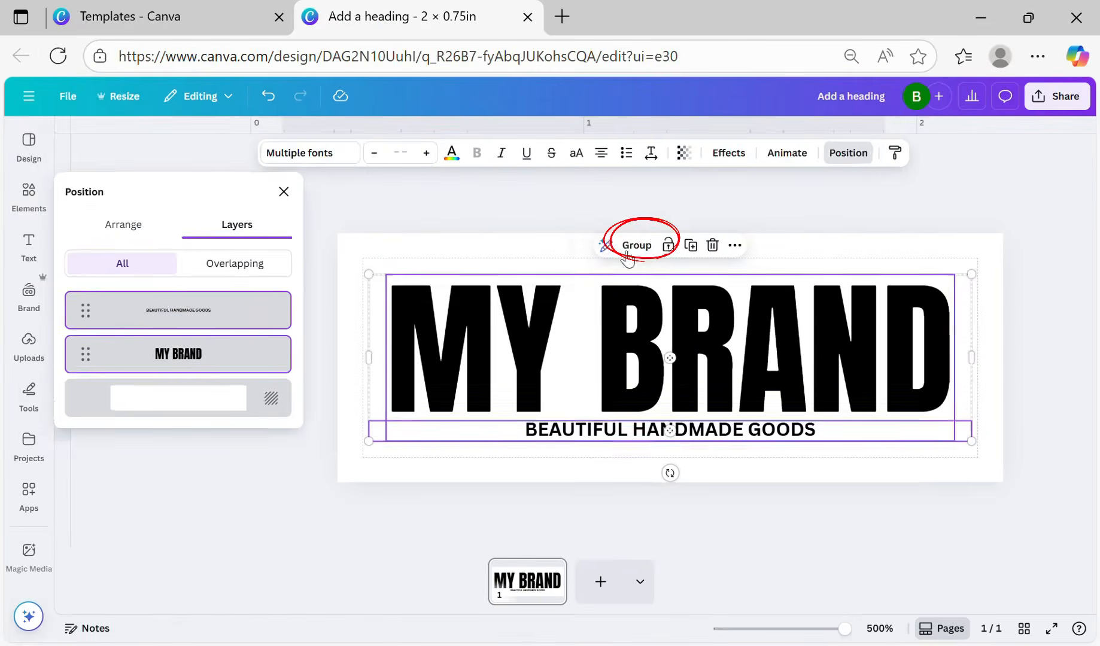
click(626, 254)
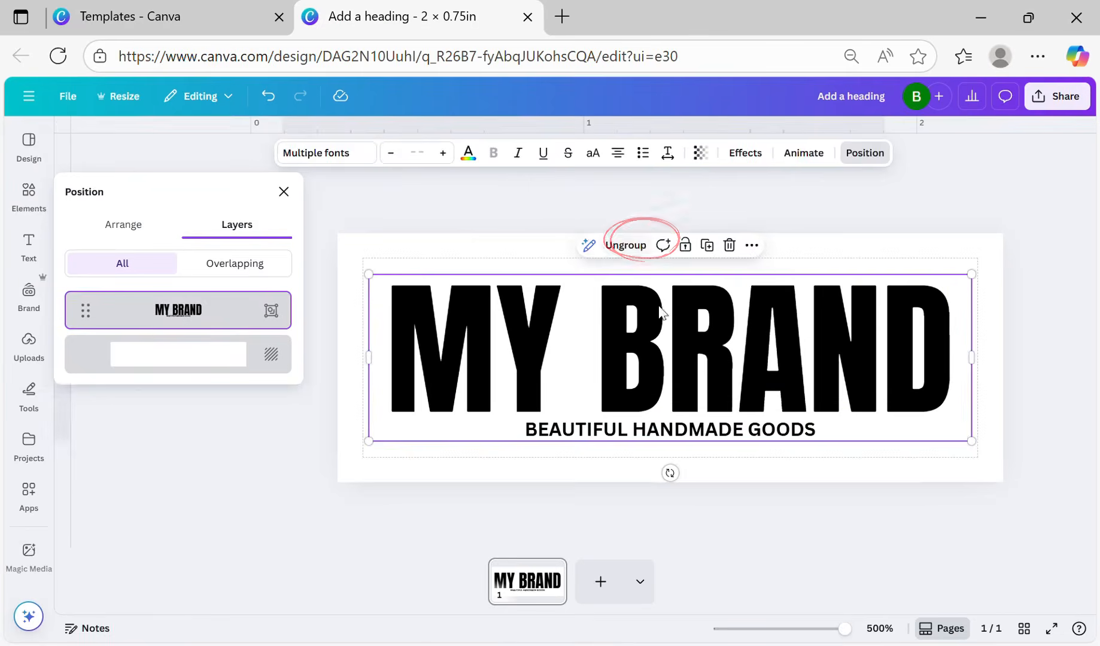
click(352, 389)
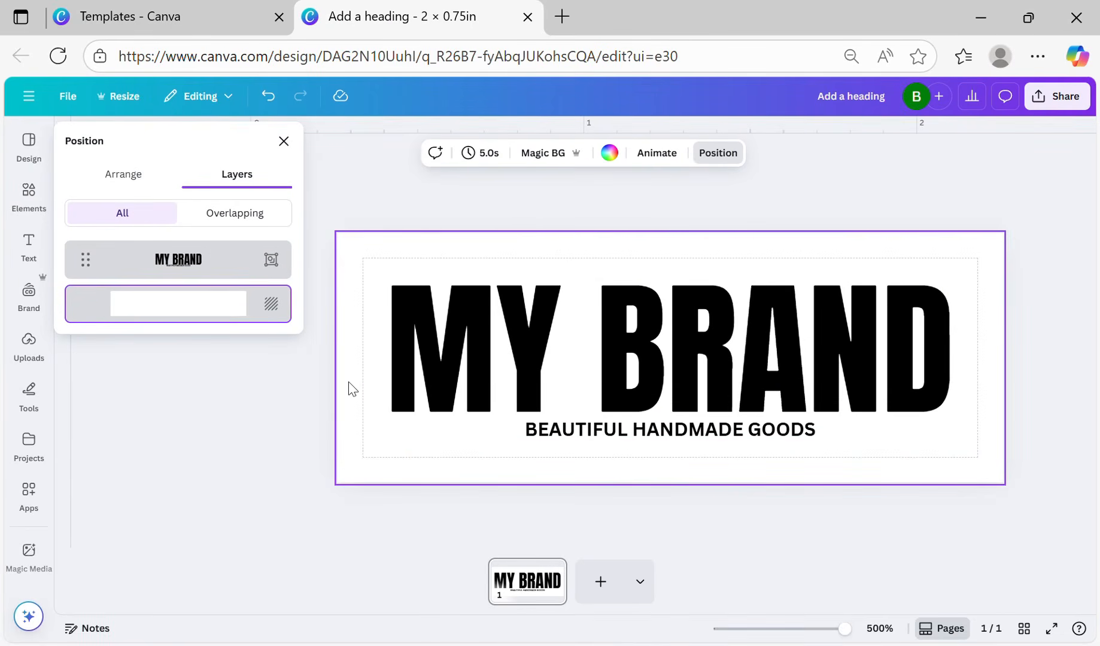
Step: Lock only the position of the grouped label text, leaving its wording editable
click(660, 335)
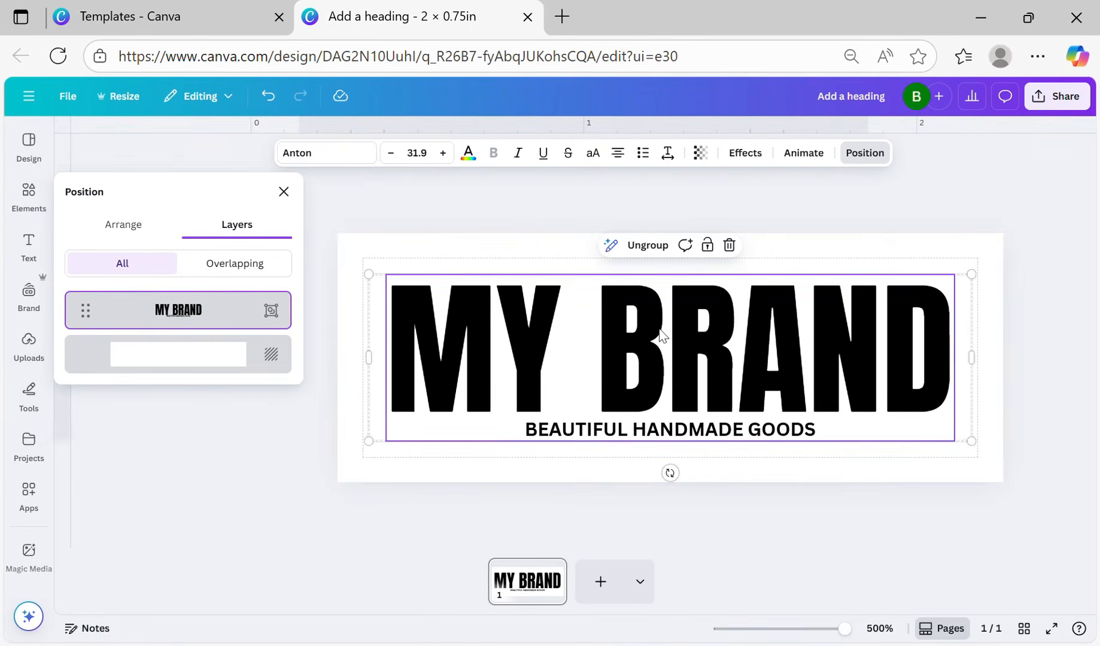
double_click(700, 320)
click(669, 335)
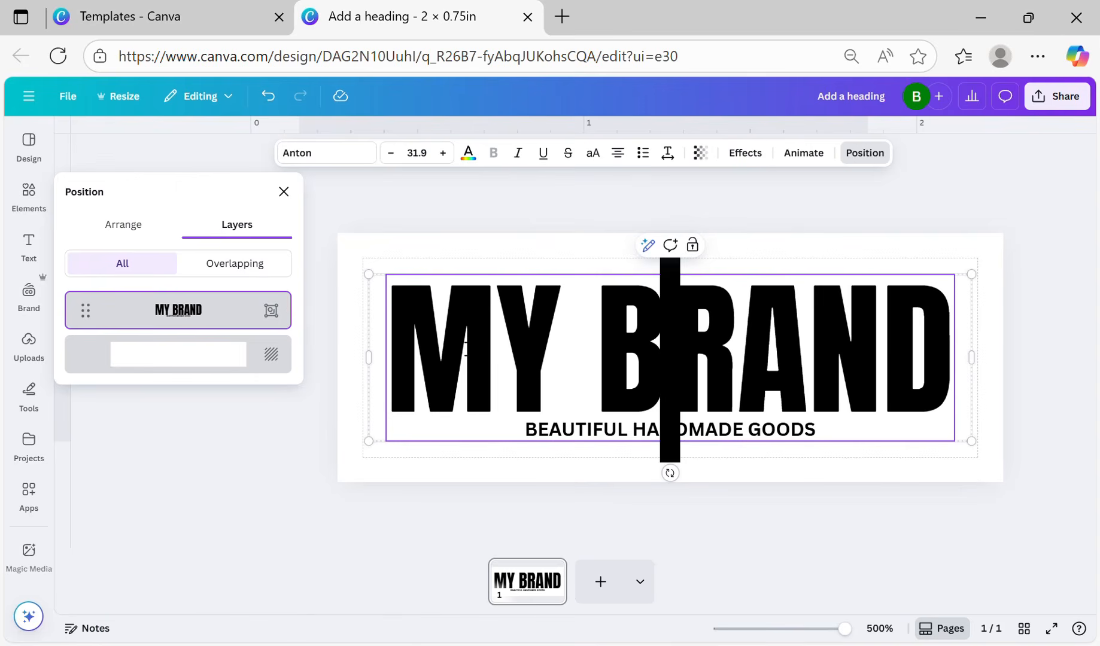
key(Left)
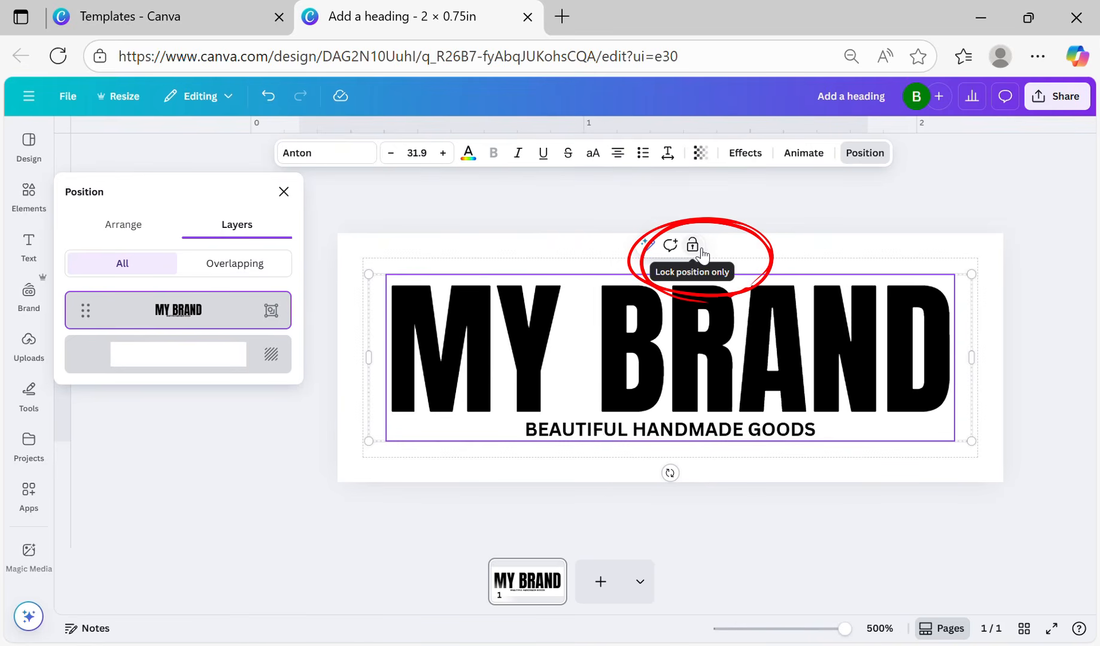
click(701, 251)
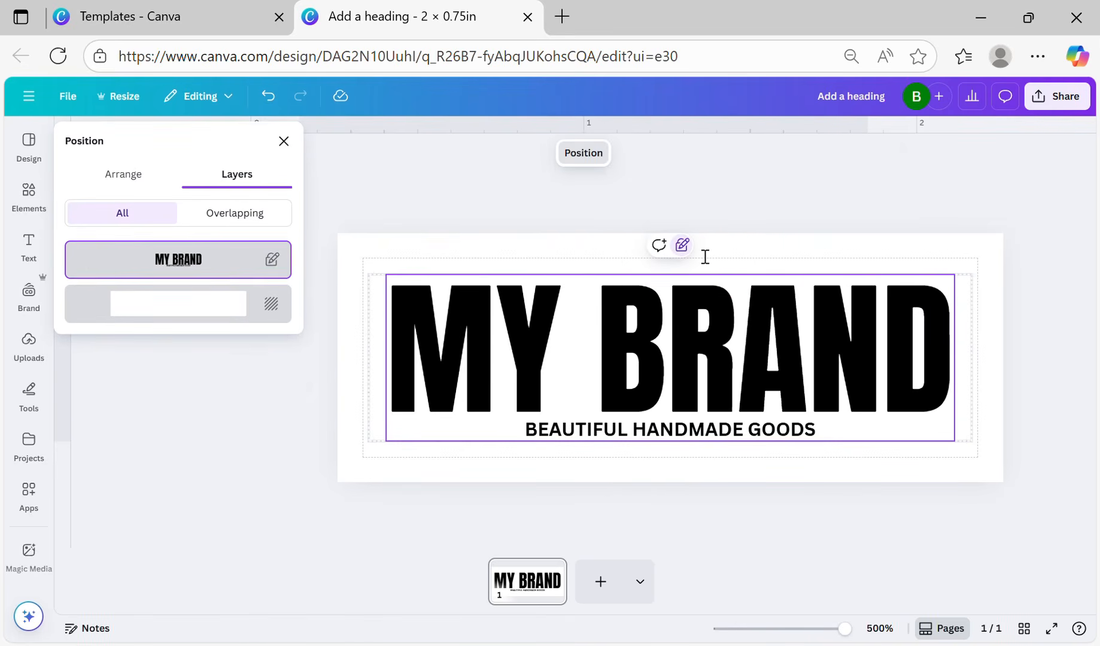
key(Escape)
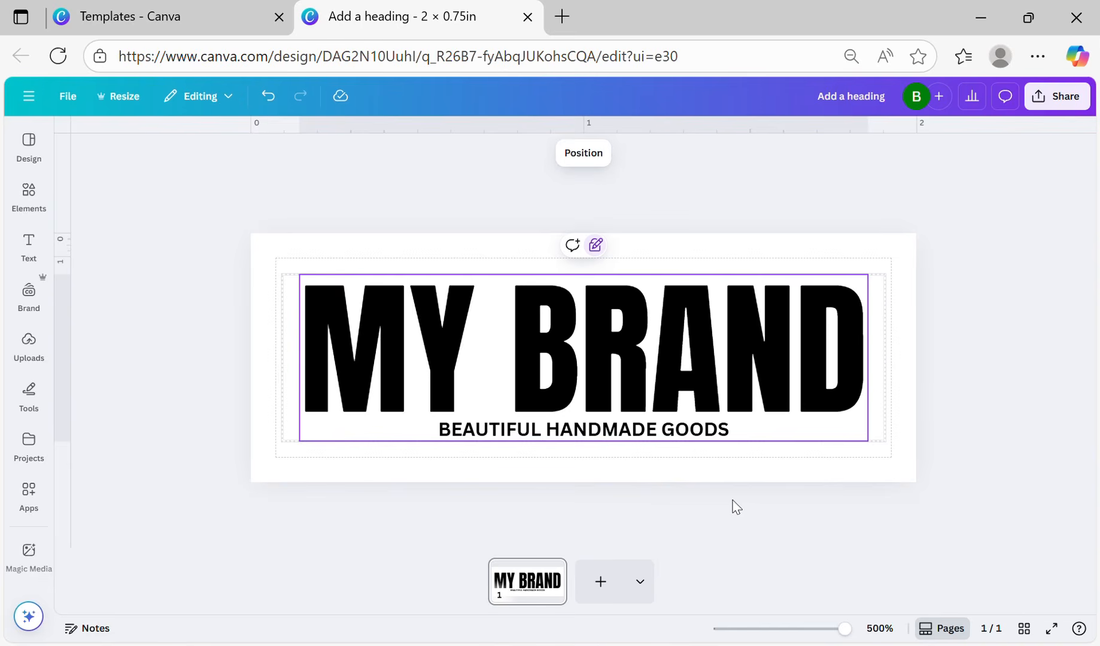
Step: Download the finished MY BRAND label design
click(1046, 95)
click(843, 386)
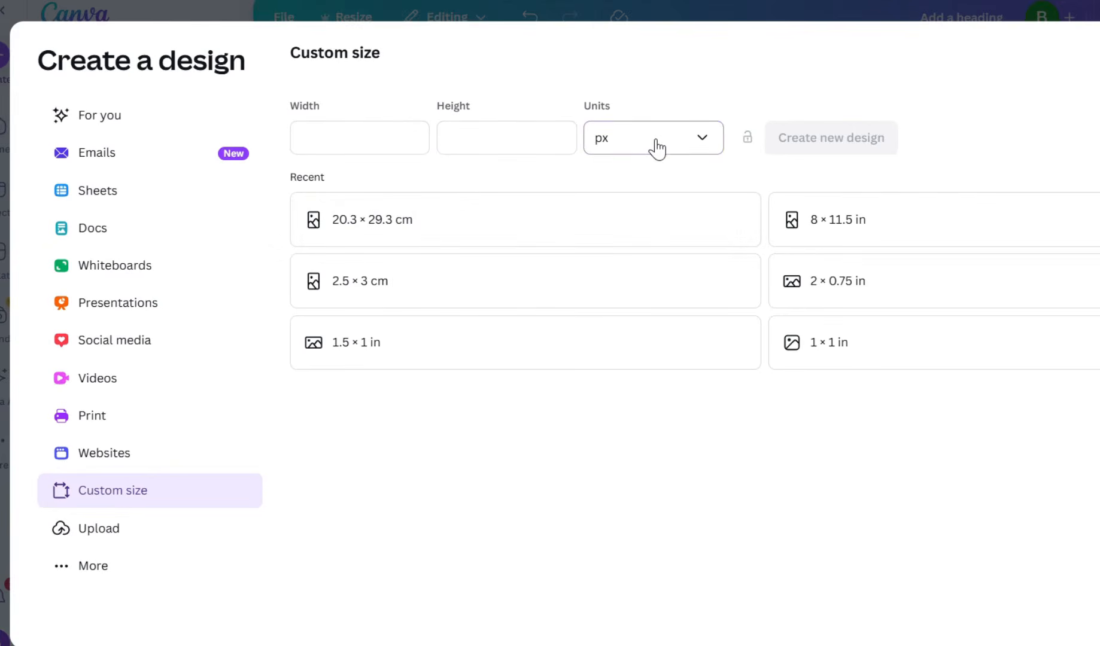
Step: Set up a custom-size design in inches with a width of 8 and a height of 11.5
click(657, 145)
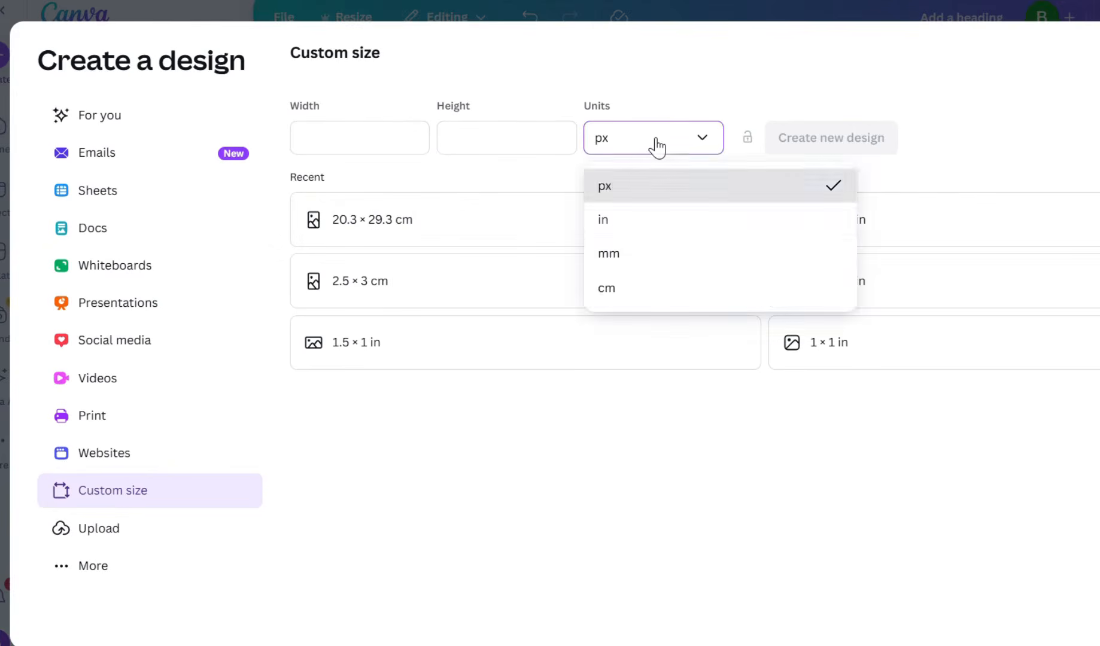
click(631, 233)
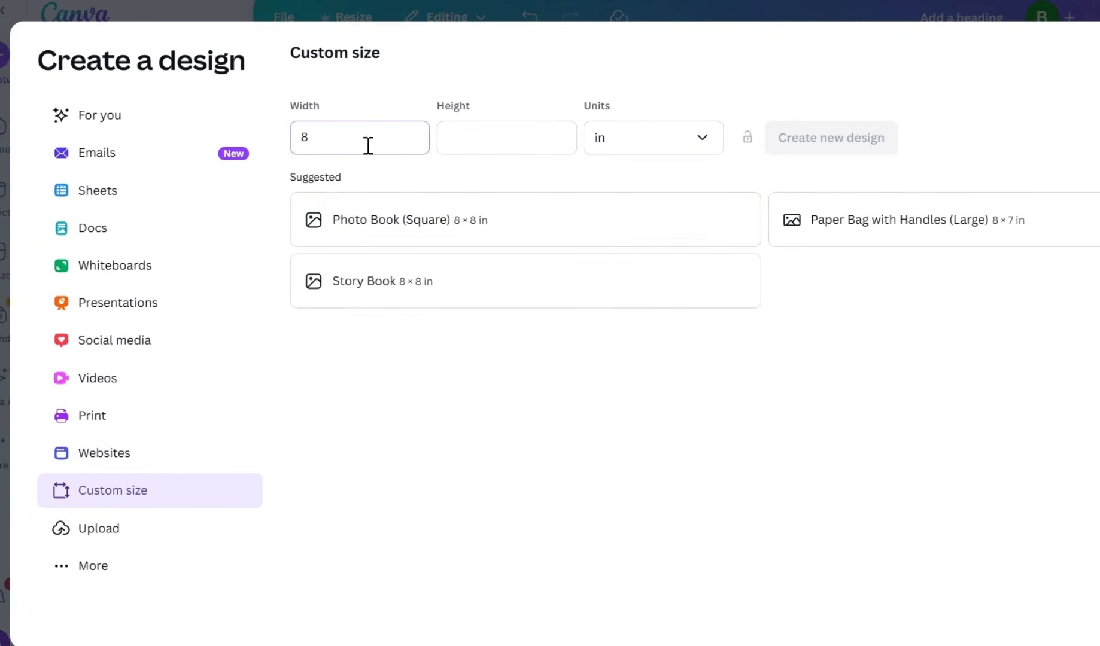
drag(366, 145, 290, 152)
key(BackSpace)
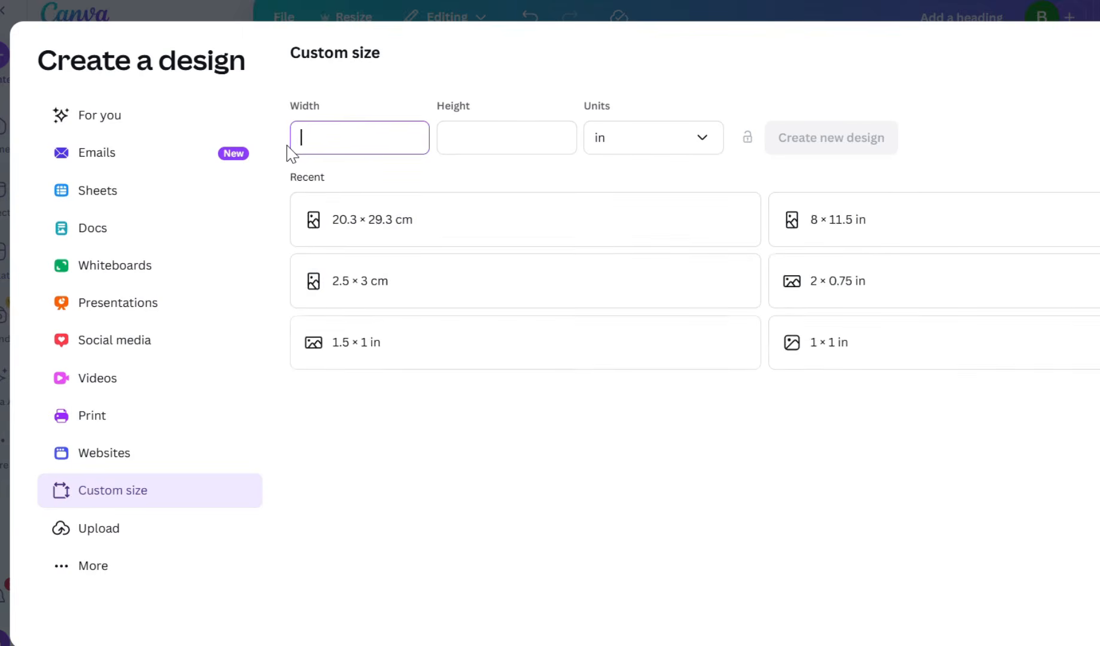
key(Tab)
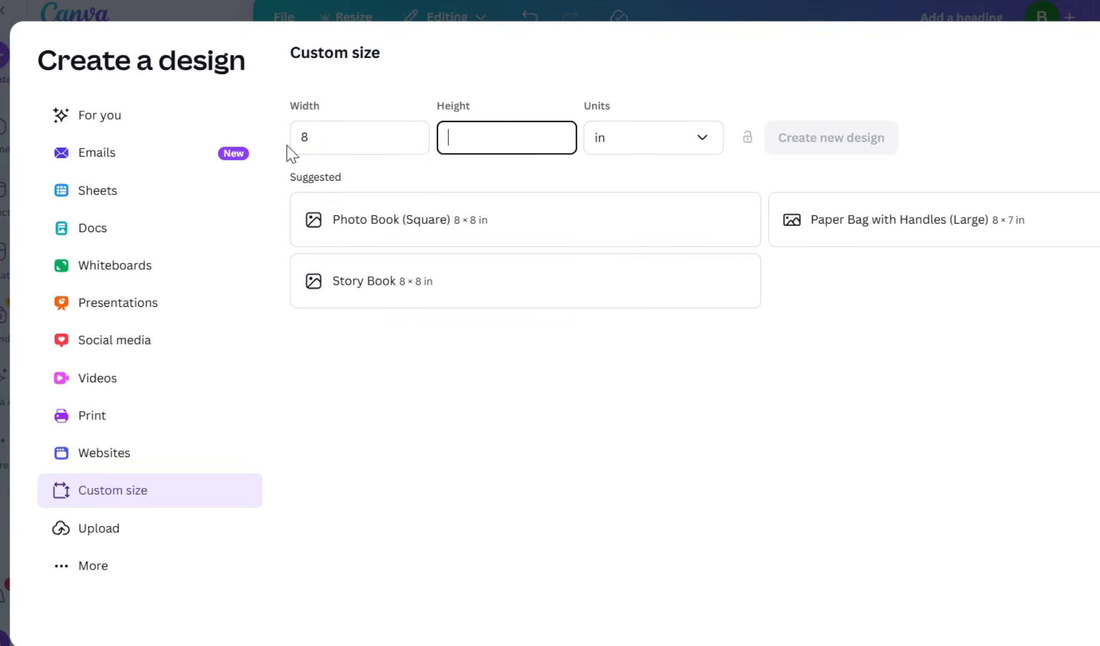
text(11.5)
click(659, 150)
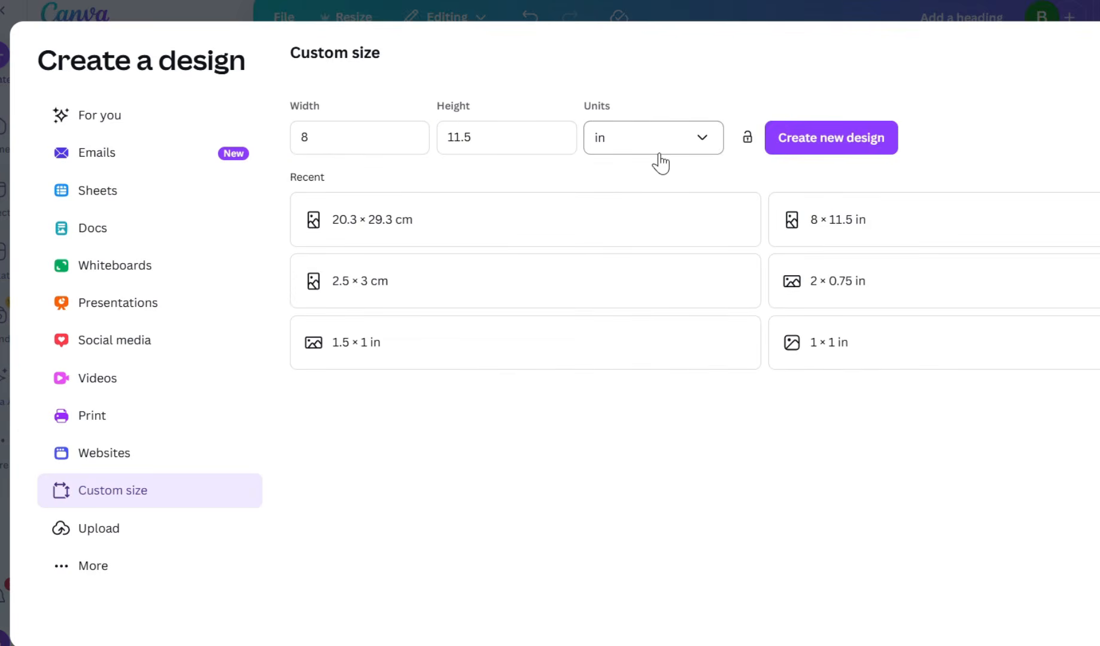
Step: Try millimetres and centimetres as the units for the custom page size
click(712, 142)
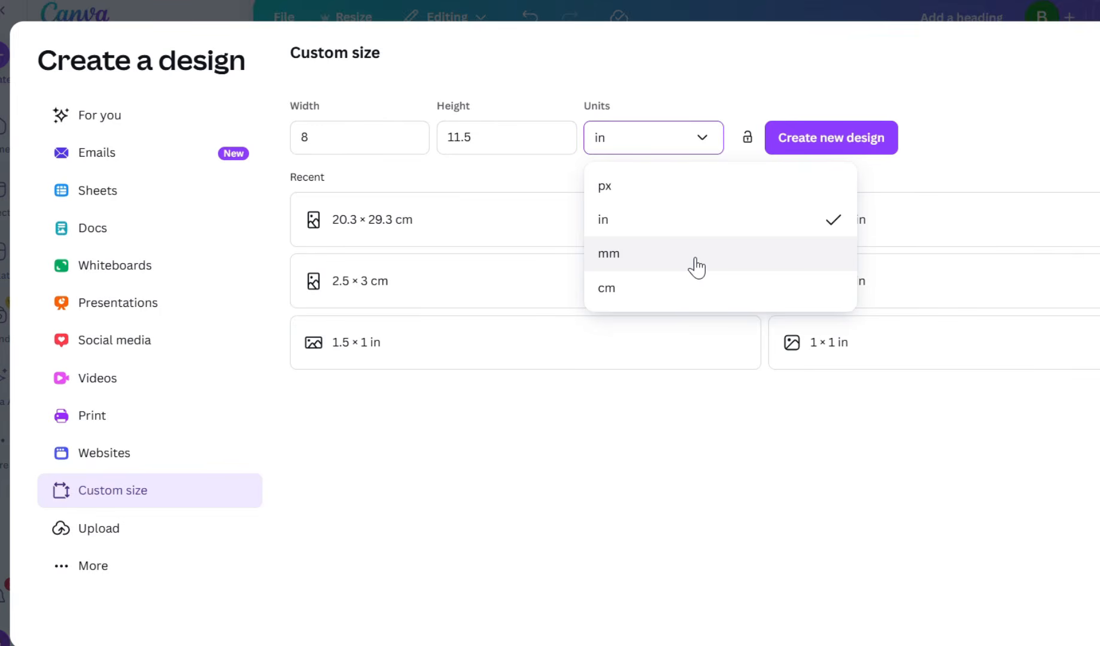
click(639, 263)
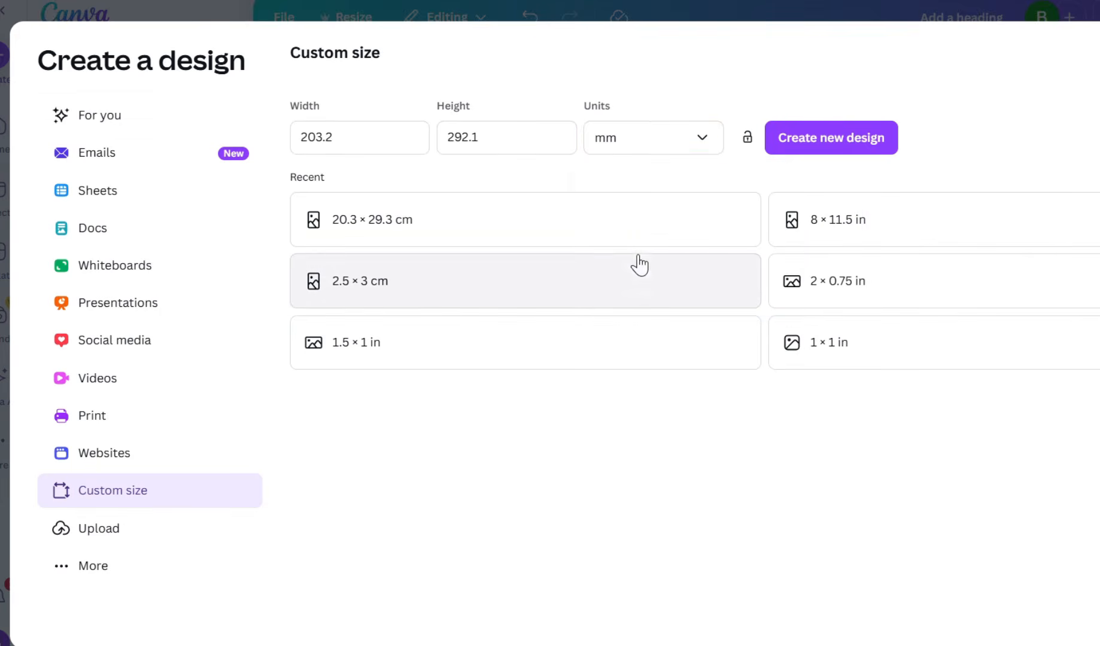
click(676, 146)
click(675, 290)
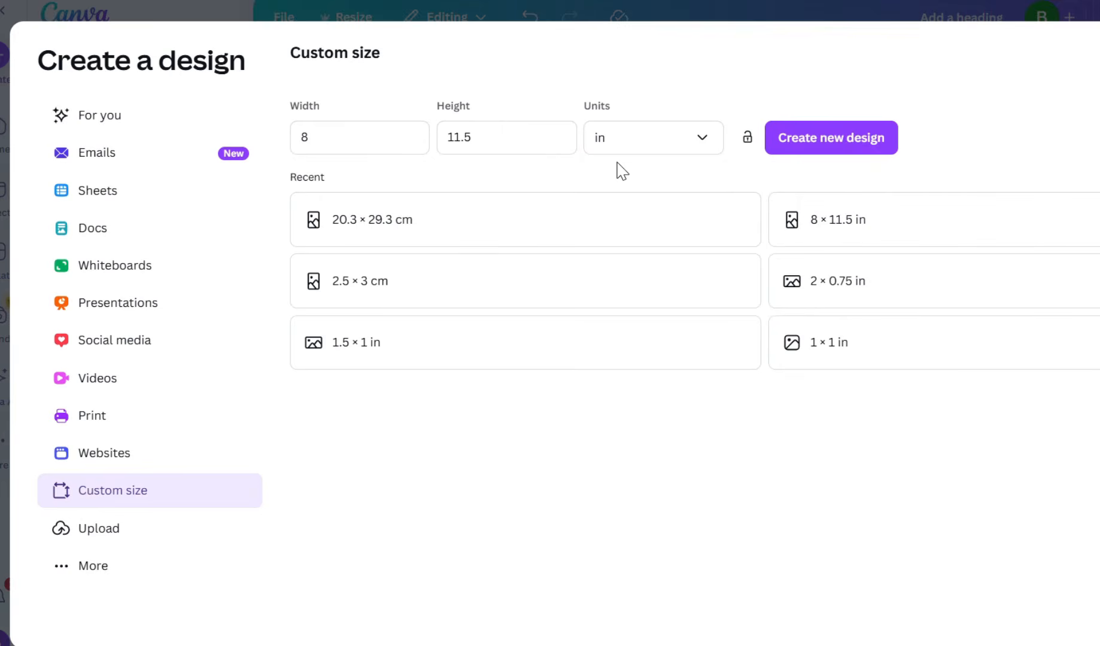
Step: Create the new 8 × 11.5 in design and give its page a light gray background
click(831, 138)
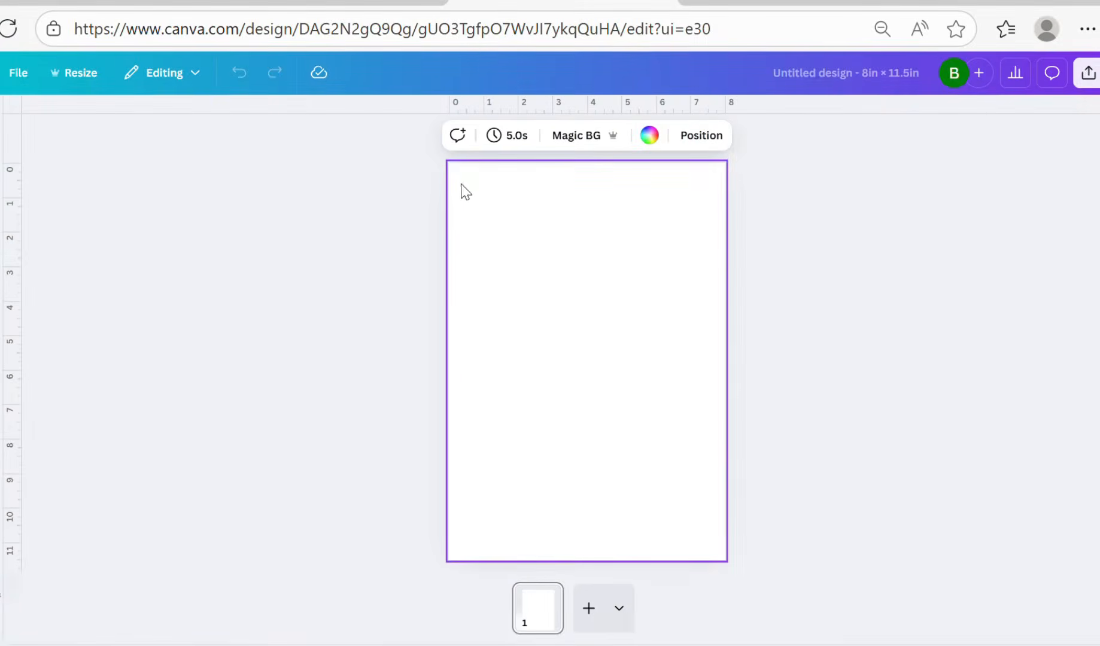
click(650, 136)
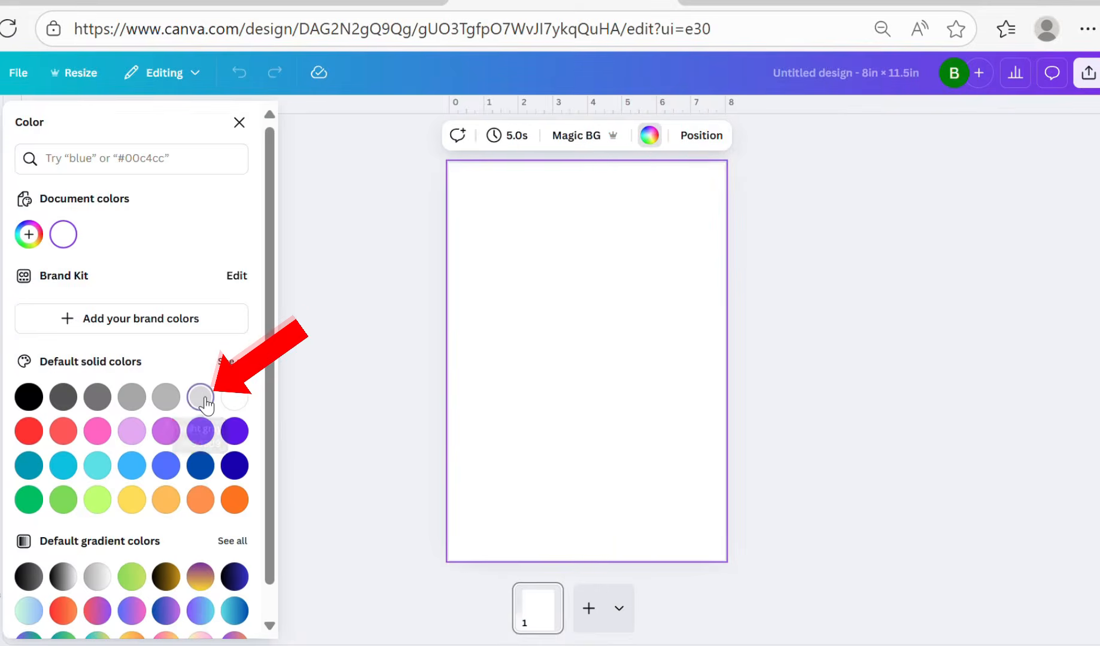
click(203, 401)
click(353, 360)
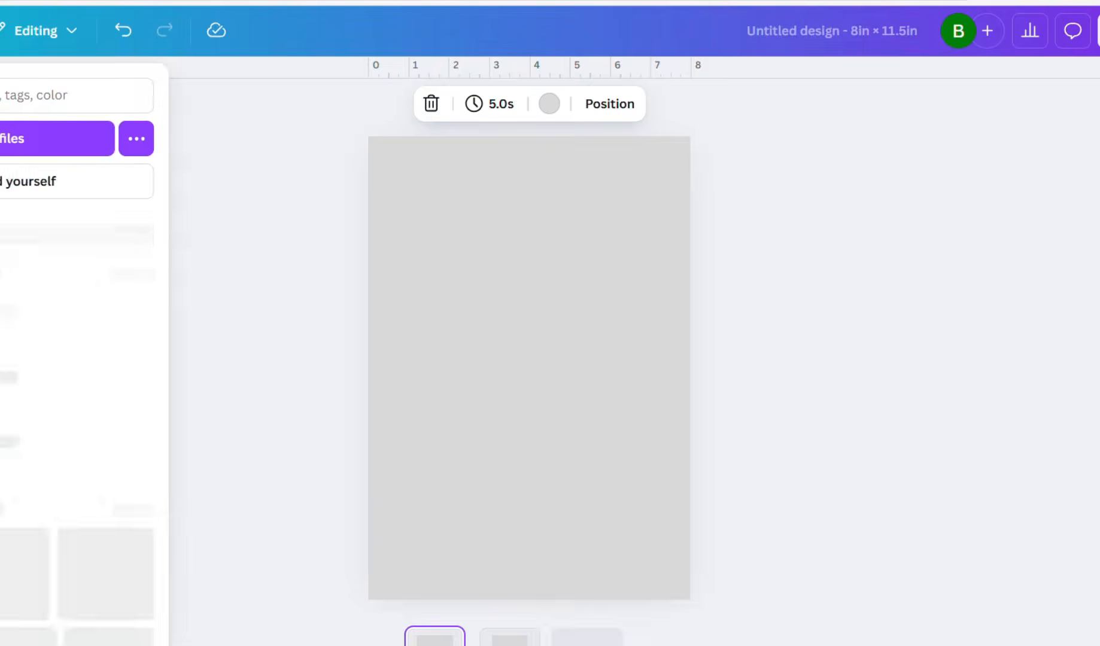
Step: Place the uploaded MY BRAND label image on the light gray page
click(285, 356)
click(178, 398)
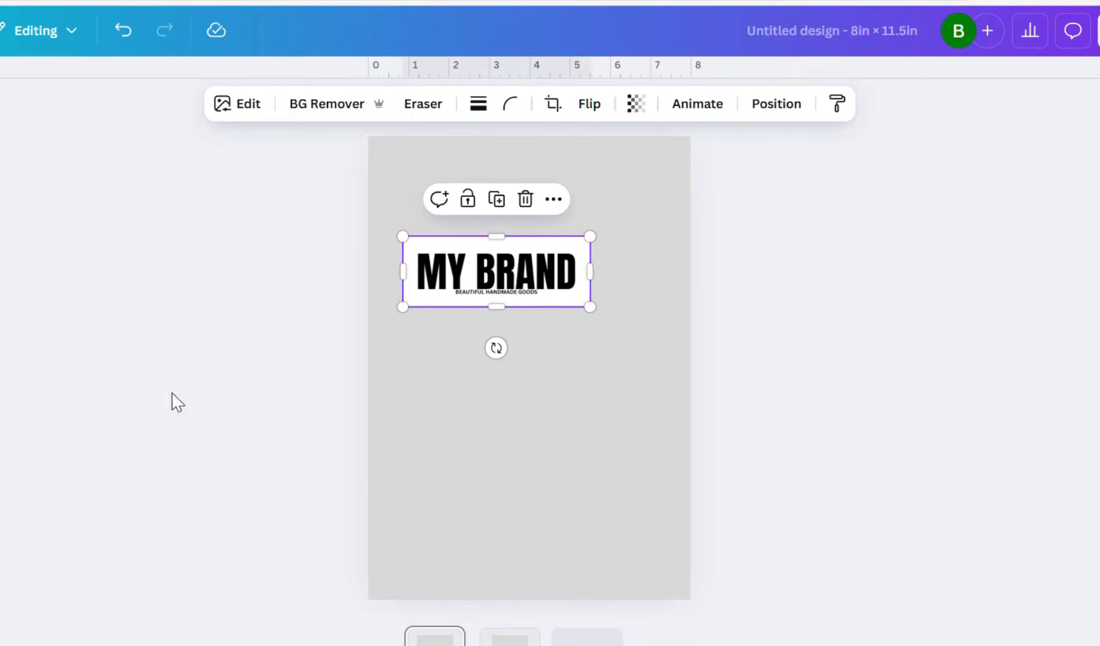
Step: Scale the MY BRAND label down proportionally to about 1.97 × 0.74 in on the gray page
drag(483, 258, 477, 202)
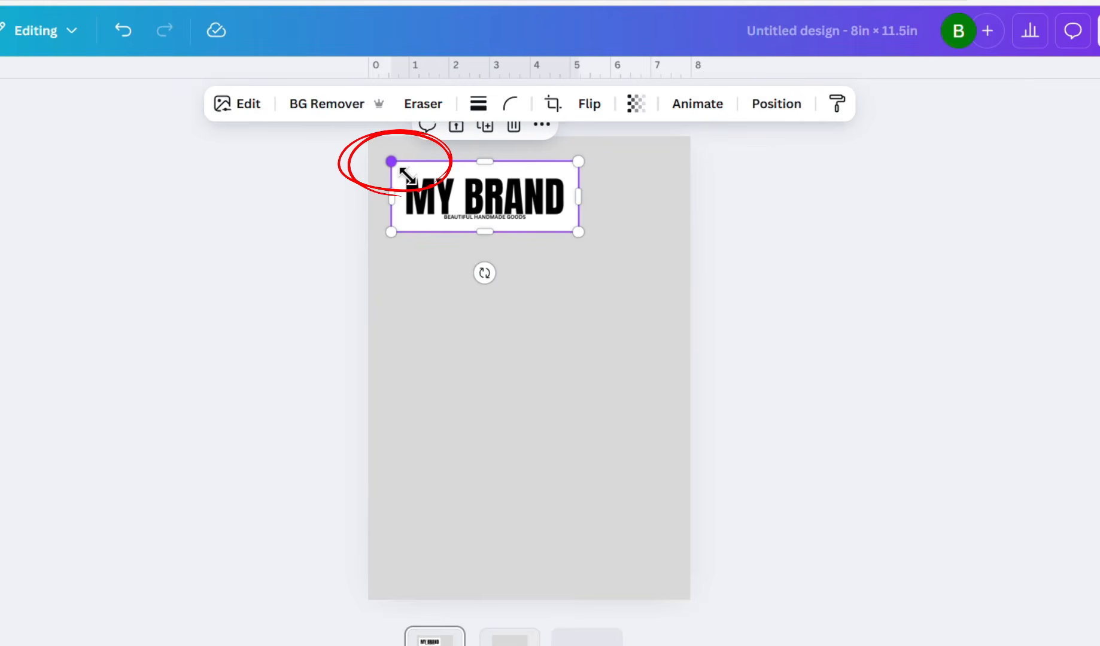
drag(407, 176, 476, 230)
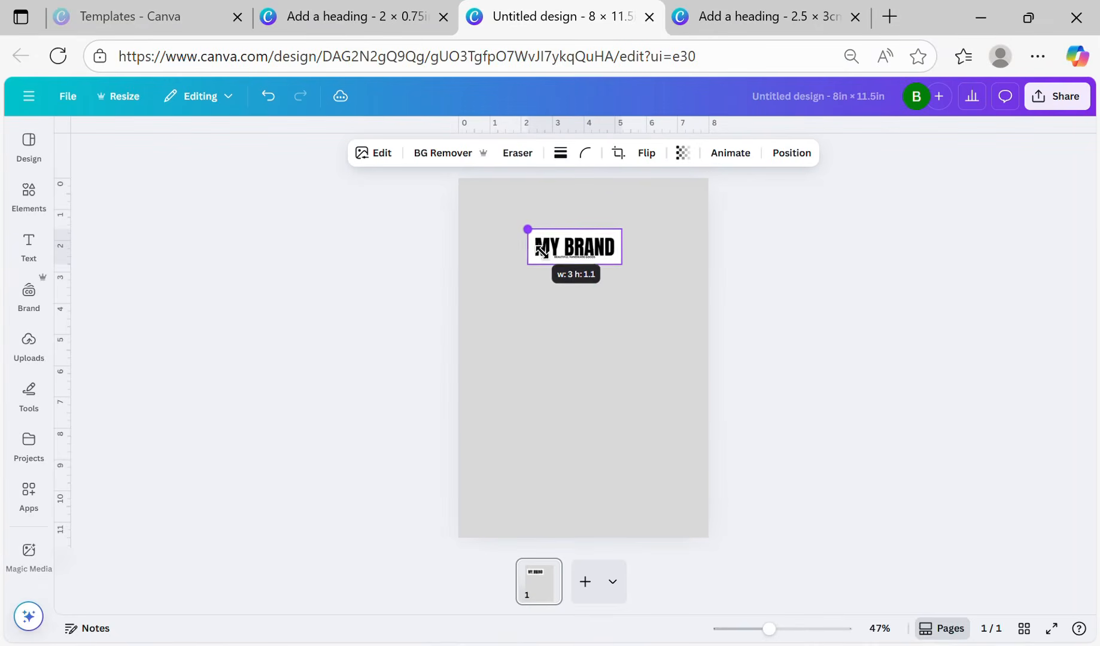
drag(542, 251, 572, 266)
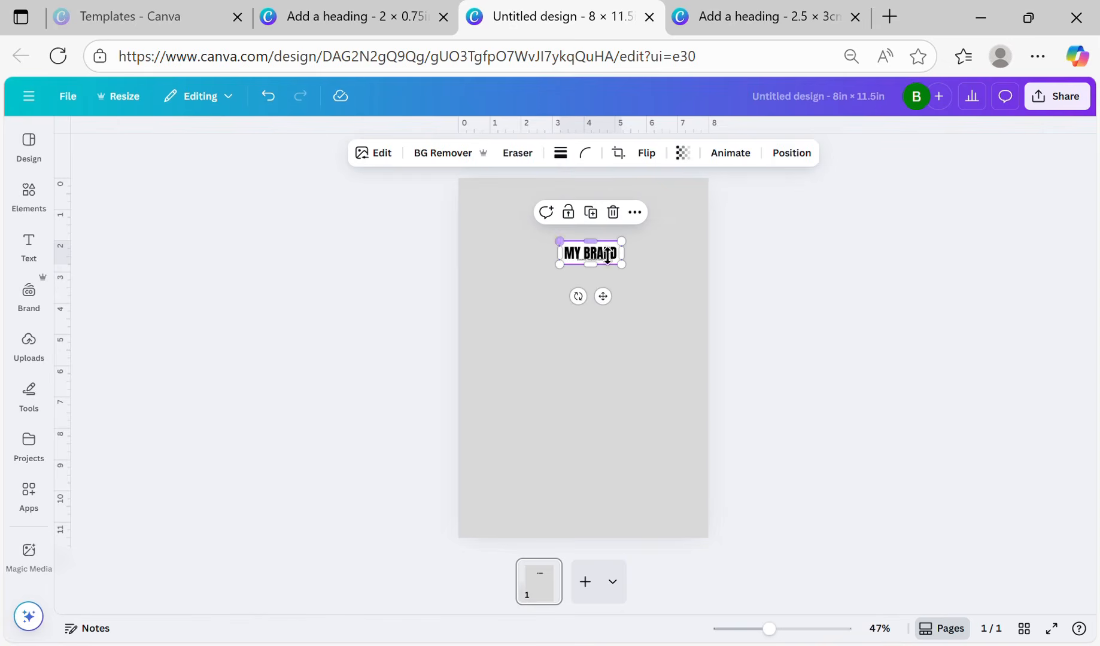
Step: Set the label's exact size to a width of 2 in and a height of 0.75 in
click(792, 154)
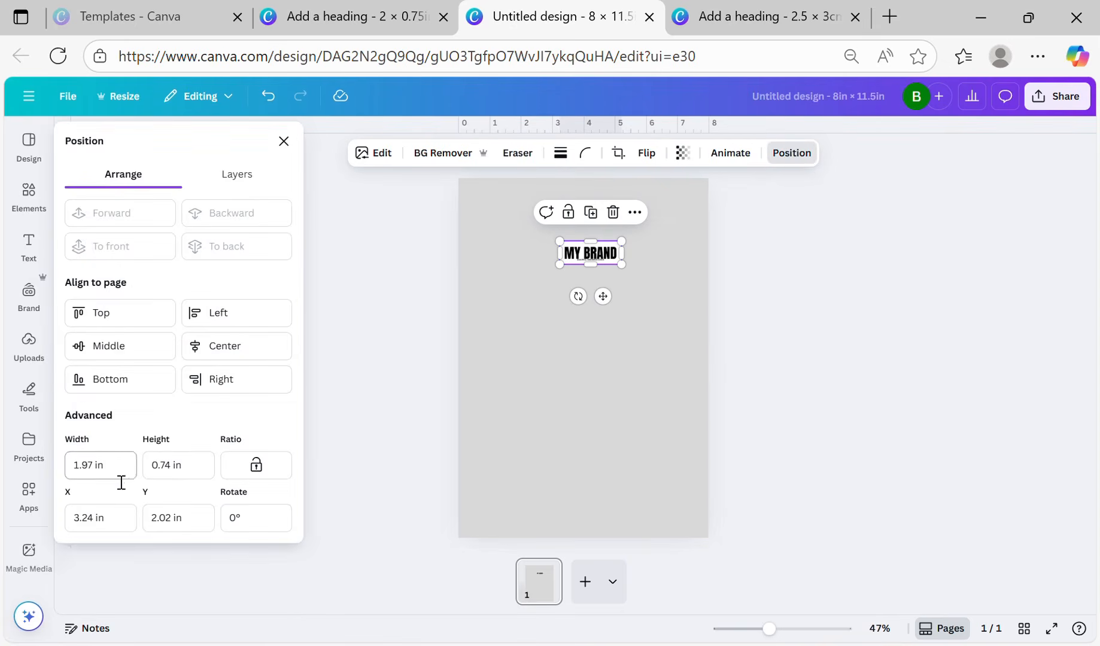
click(100, 473)
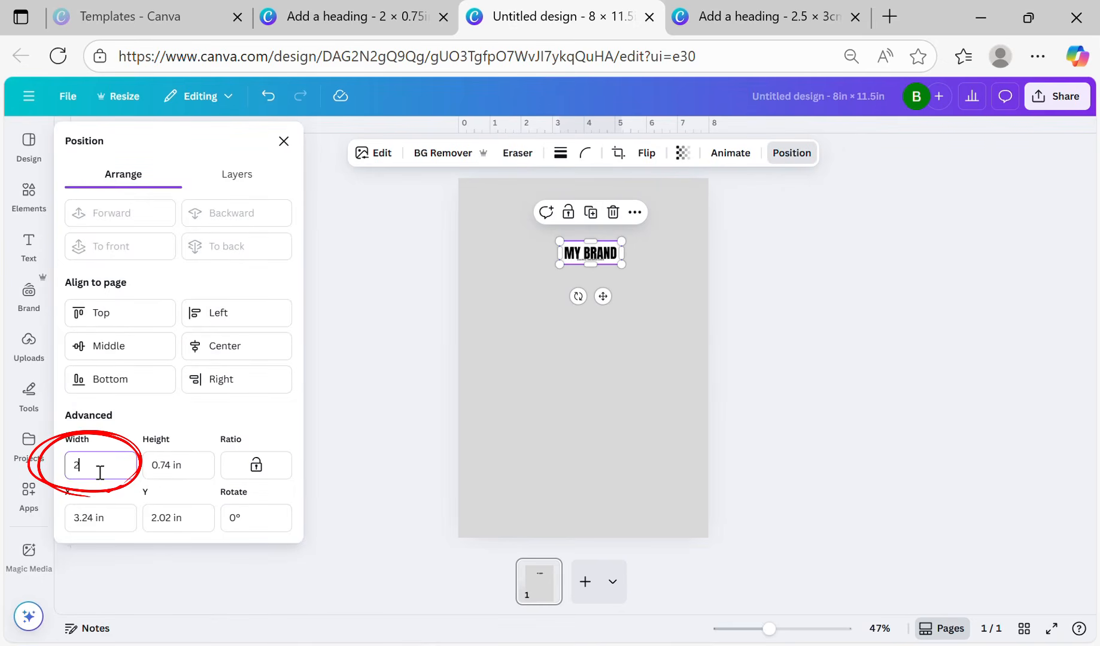
text(2)
key(Tab)
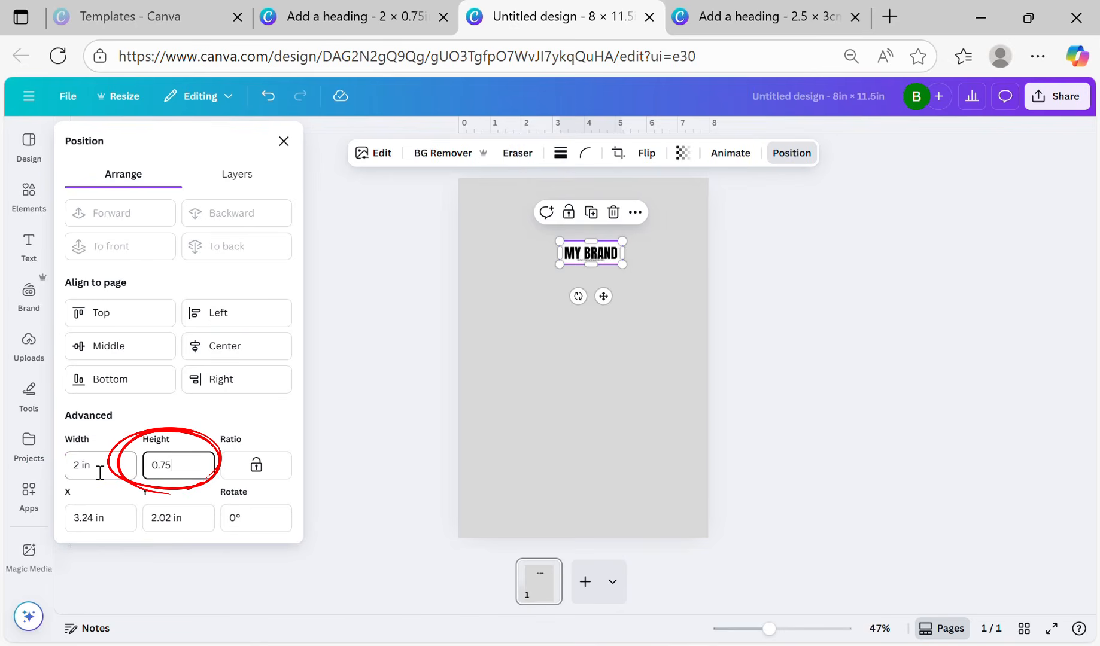
key(Tab)
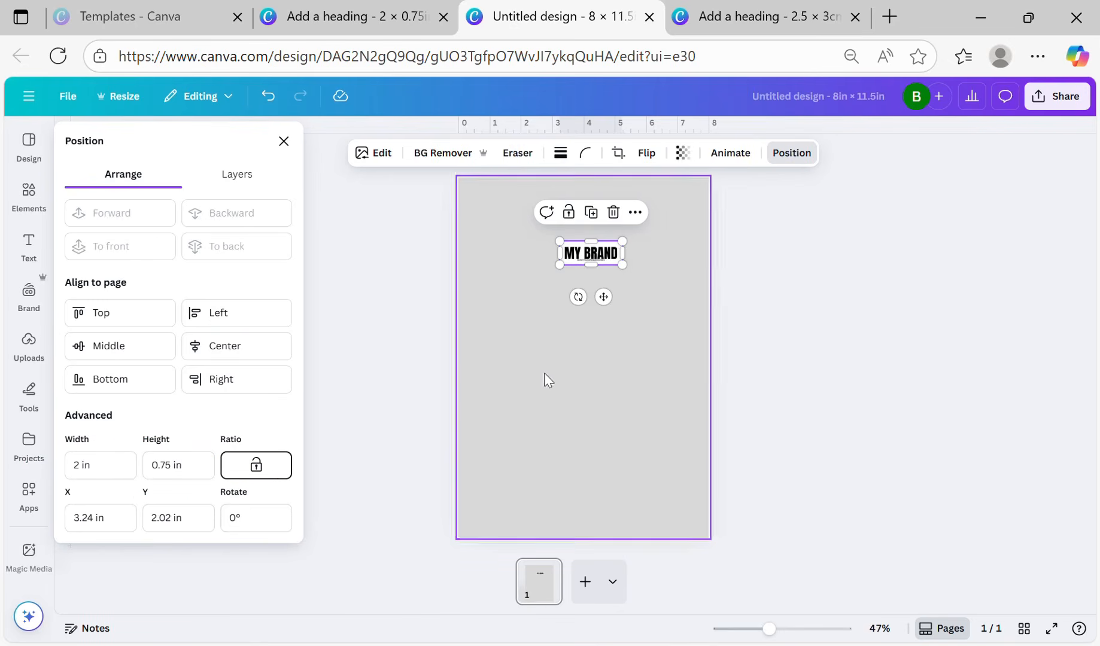
Step: Move the label into the page's upper-left corner, about 0.14 in from the left edge and 0.21 in from the top
click(579, 359)
drag(584, 257, 496, 200)
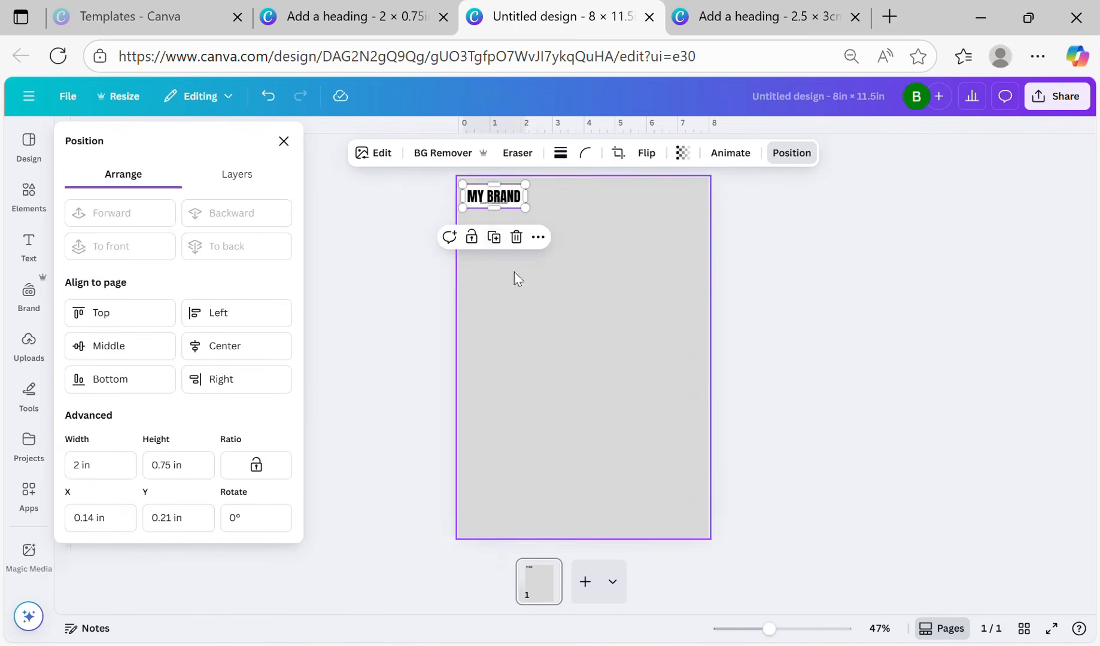
click(526, 319)
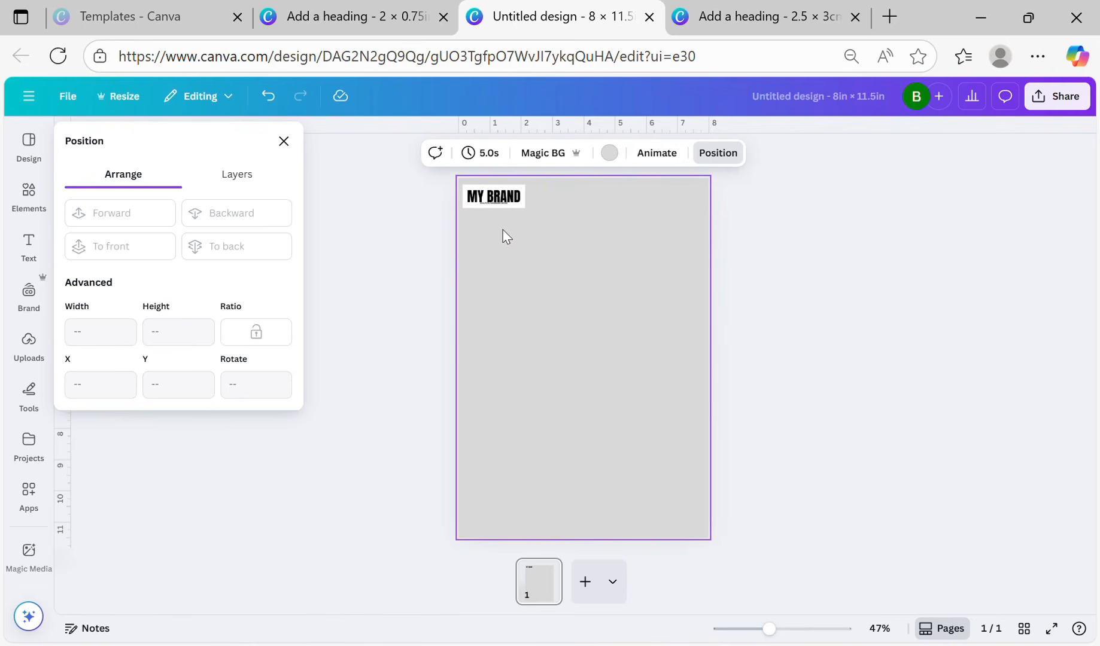
Step: Duplicate the label twice to form an evenly spaced row of three, with the copies at about X 2.32 in and 4.5 in
click(500, 199)
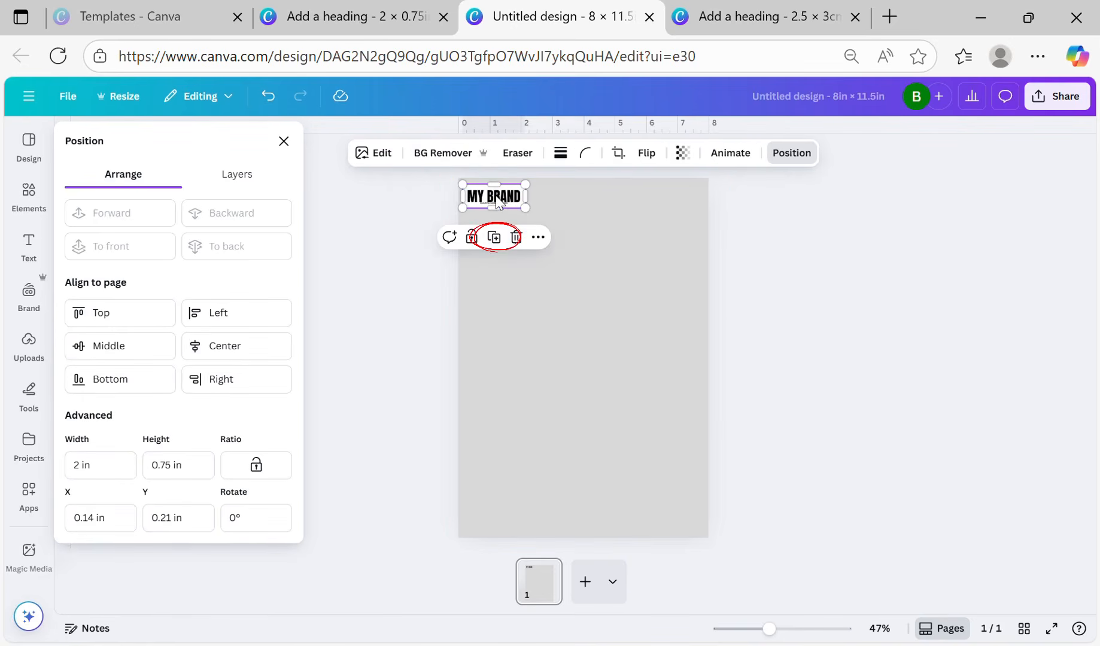
click(501, 240)
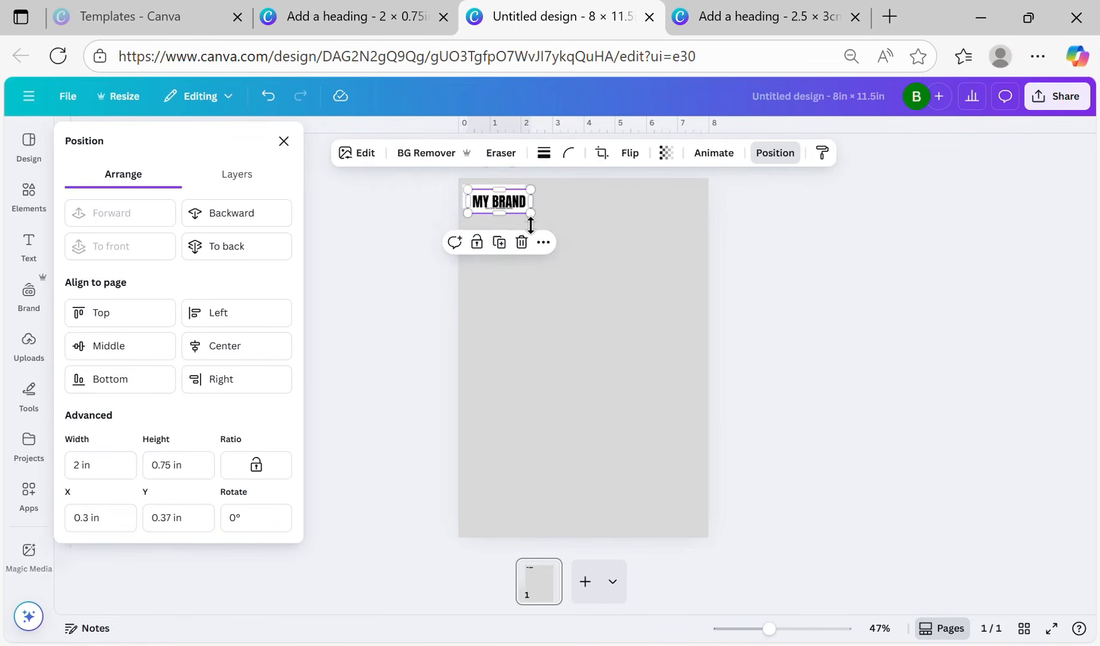
drag(498, 207, 580, 204)
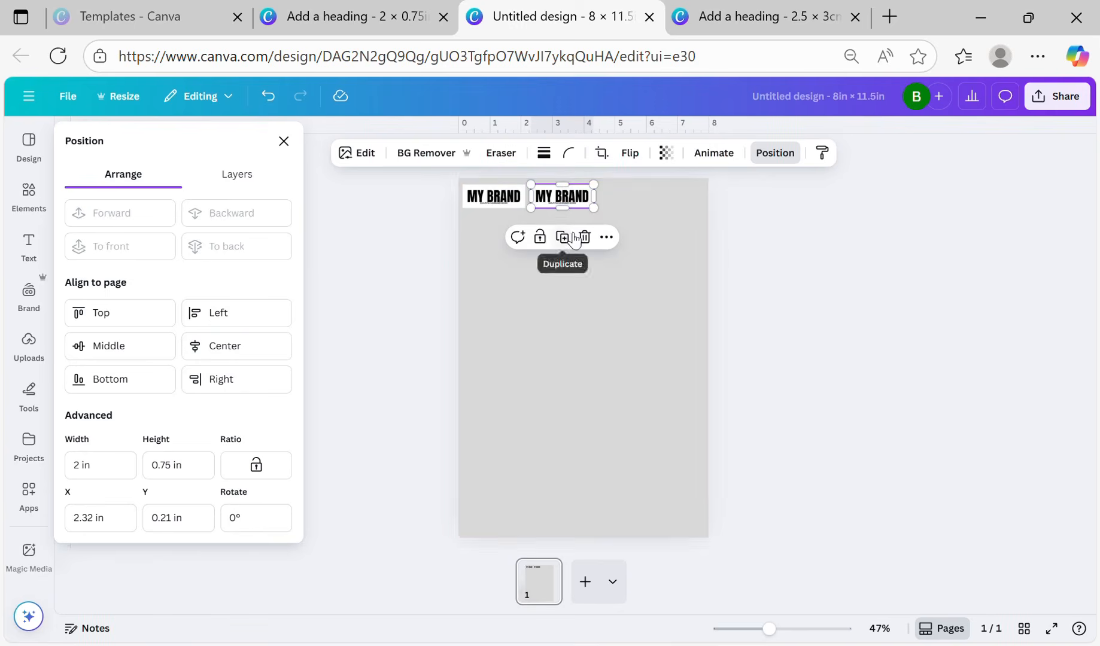
click(562, 237)
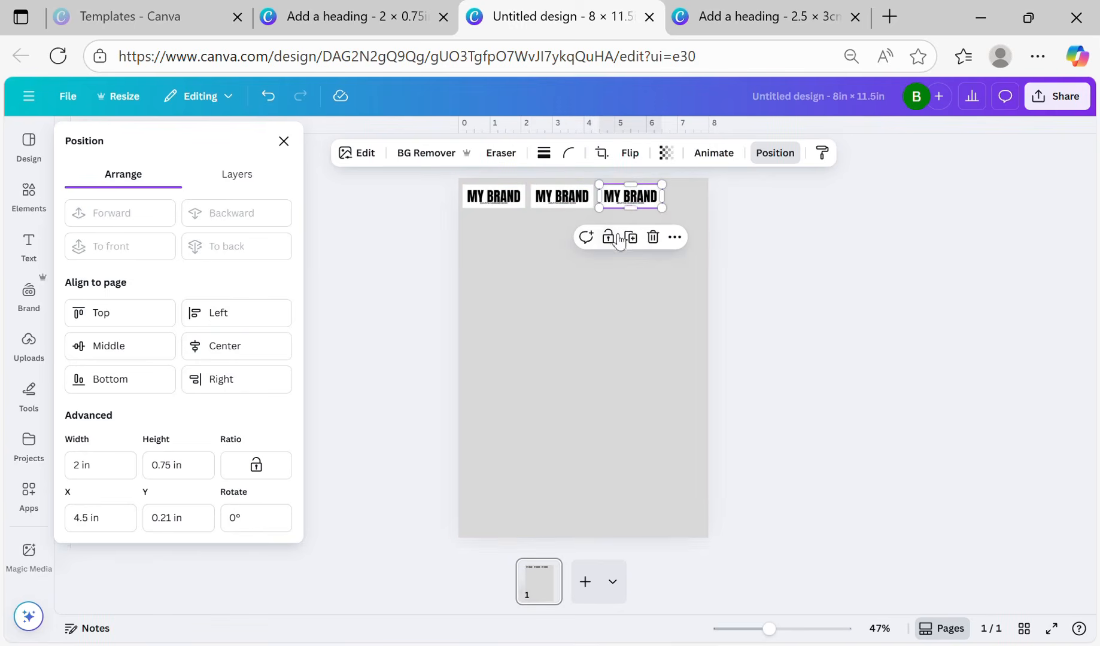
click(674, 195)
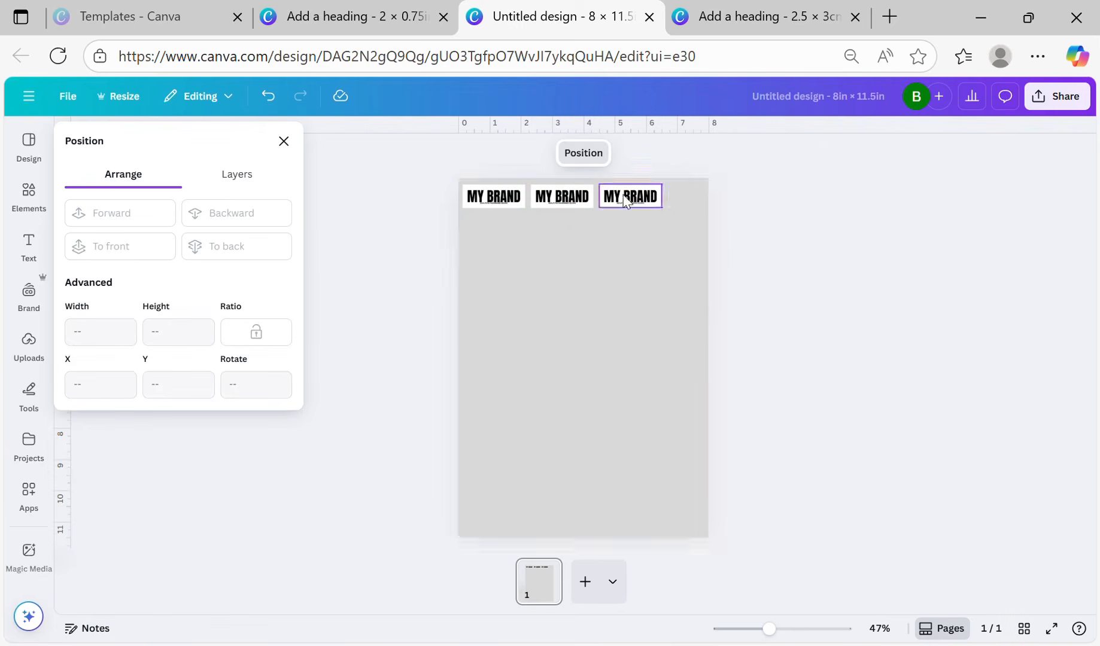
Step: Select all three labels in the row through their layers and group them
click(522, 202)
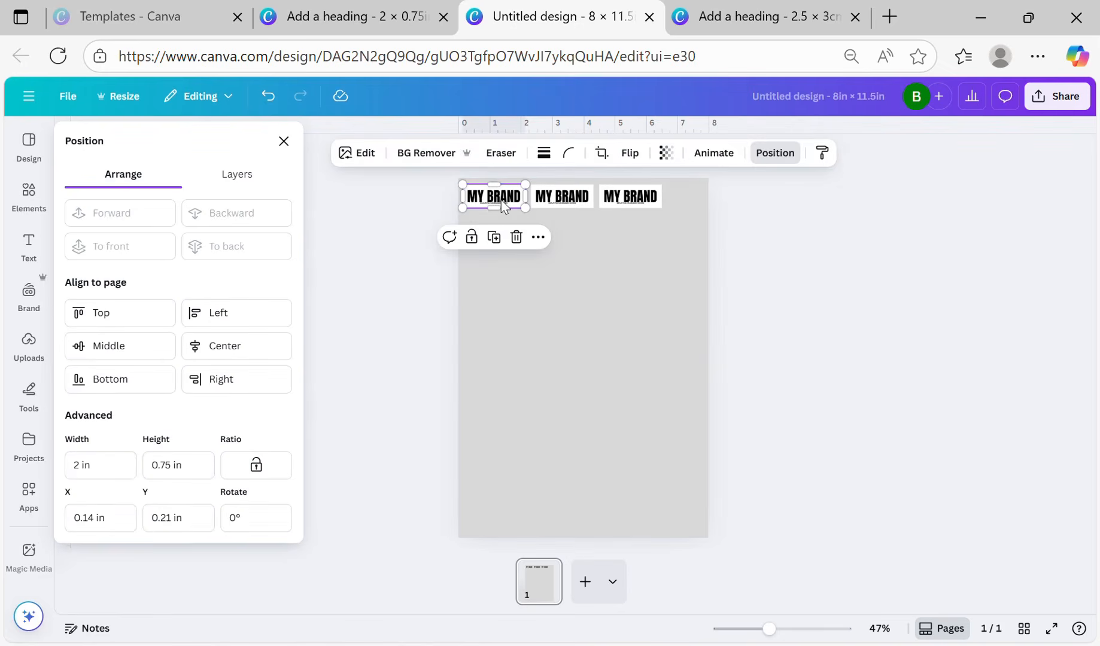
click(778, 157)
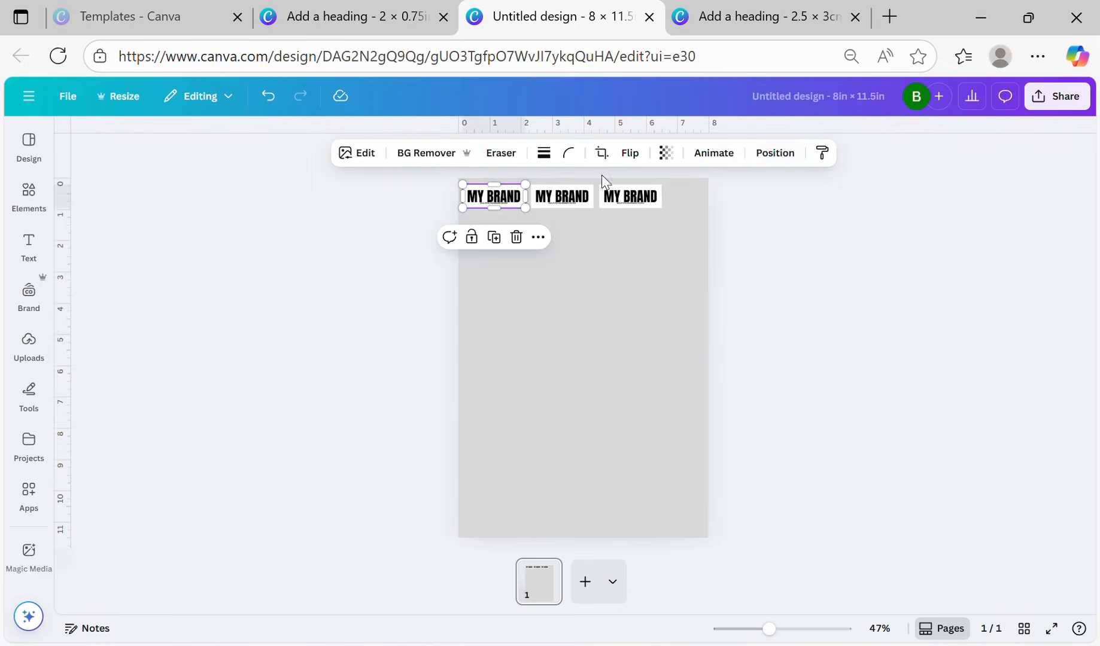
click(777, 158)
click(244, 180)
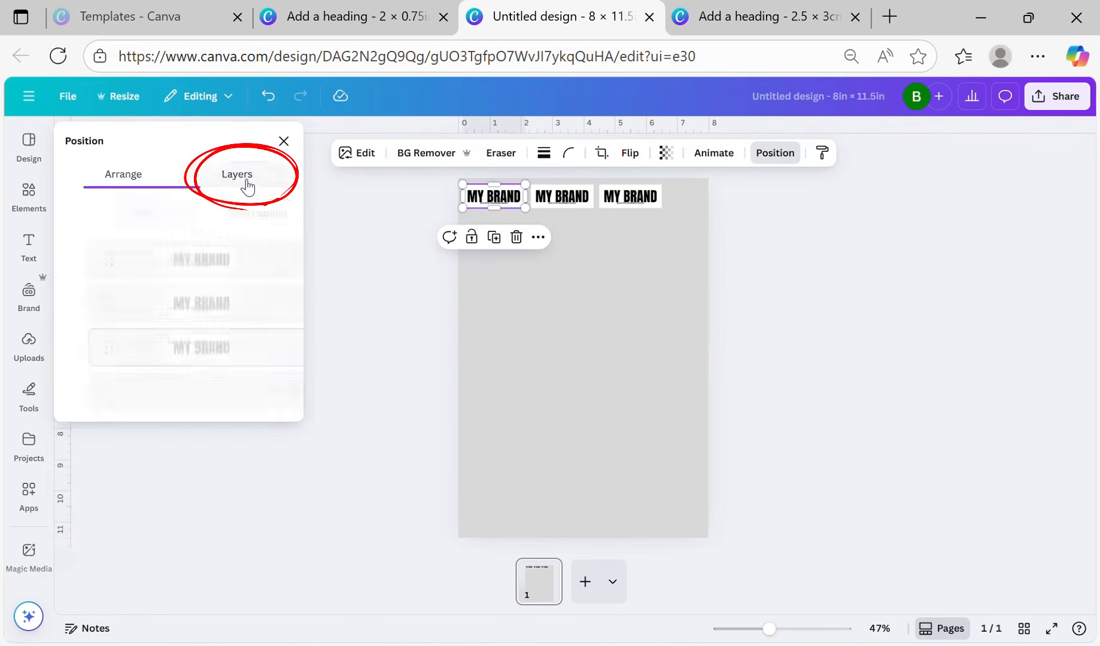
shift+click(202, 263)
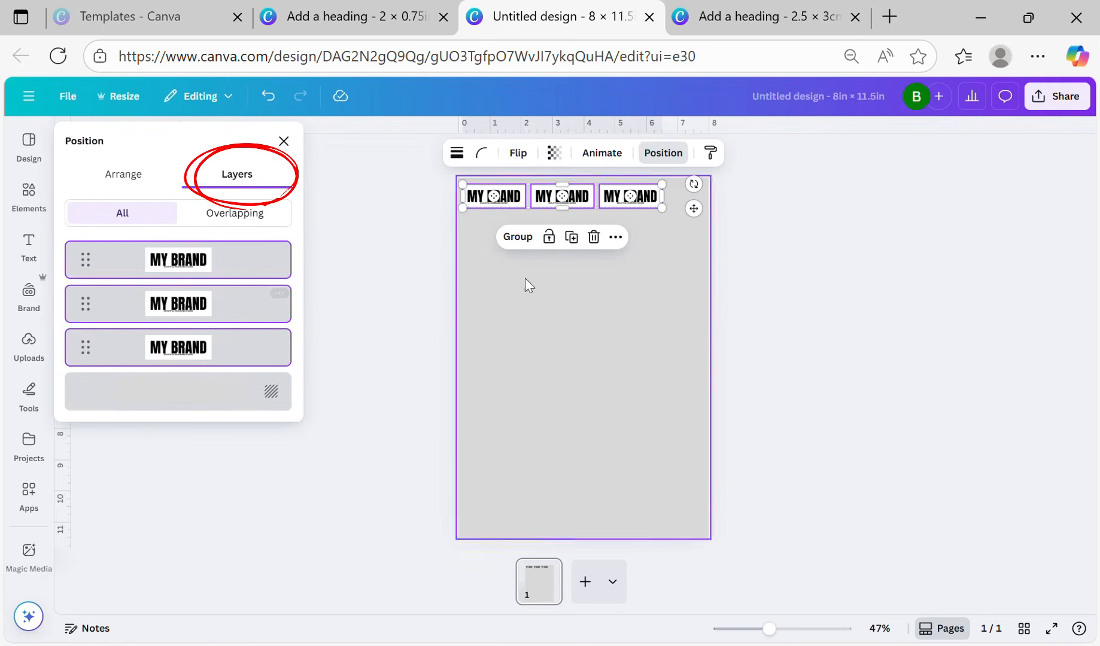
click(518, 236)
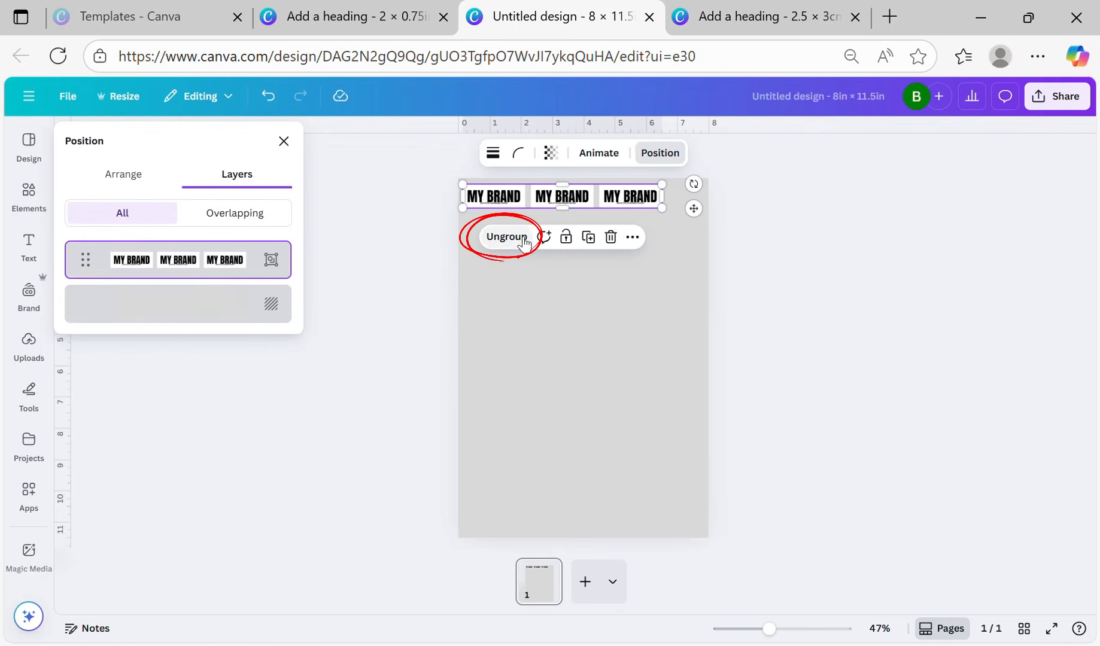
Step: Duplicate the grouped row down the page with even narrow gaps until there are twelve rows of three labels
click(588, 237)
drag(560, 210, 552, 235)
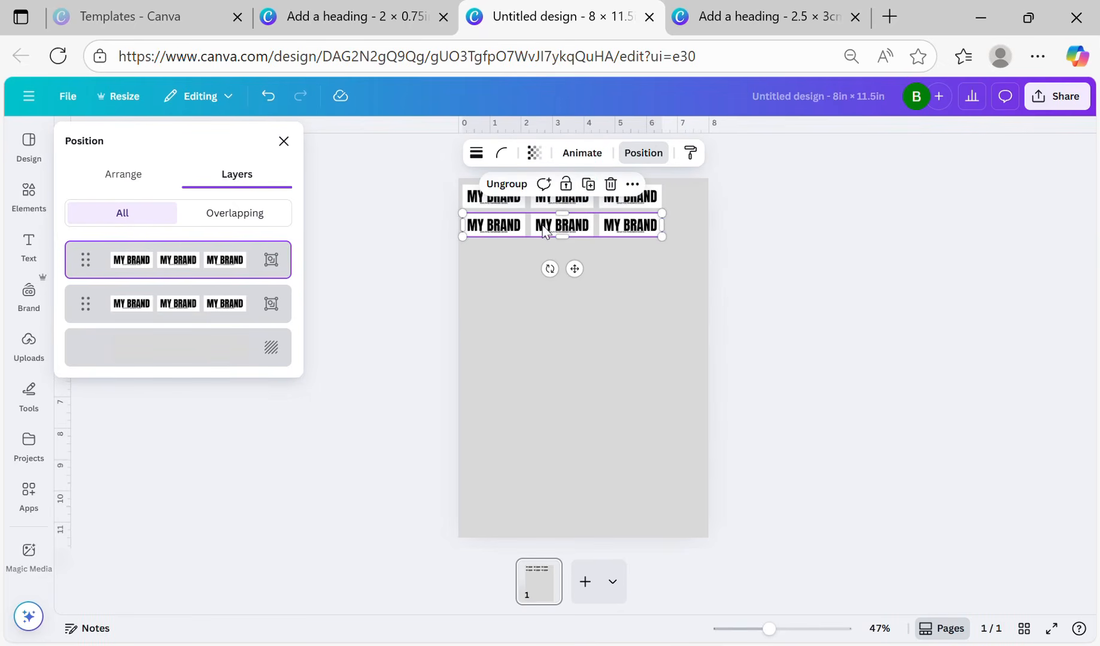
click(588, 185)
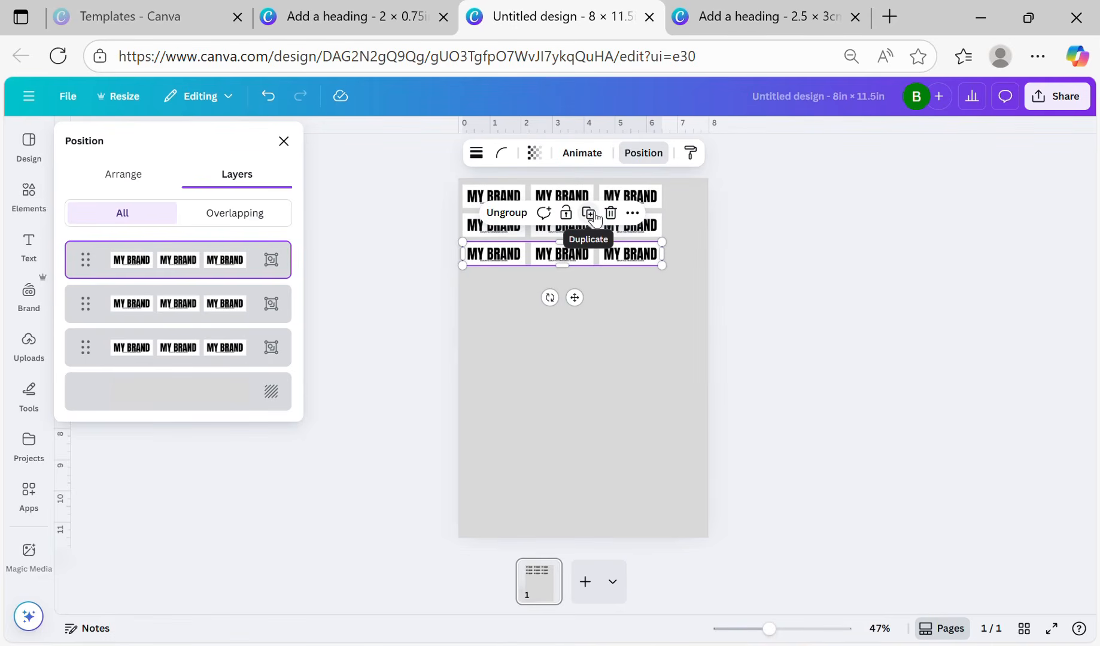
click(589, 213)
click(588, 242)
click(589, 271)
click(589, 299)
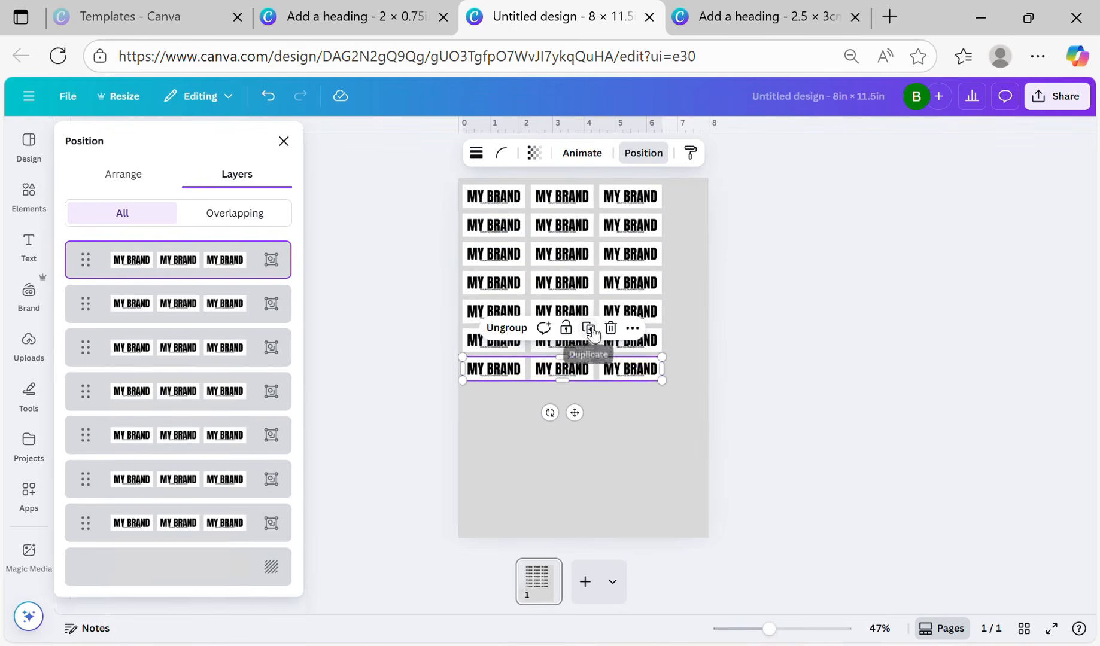
click(589, 328)
click(589, 385)
click(589, 414)
click(592, 443)
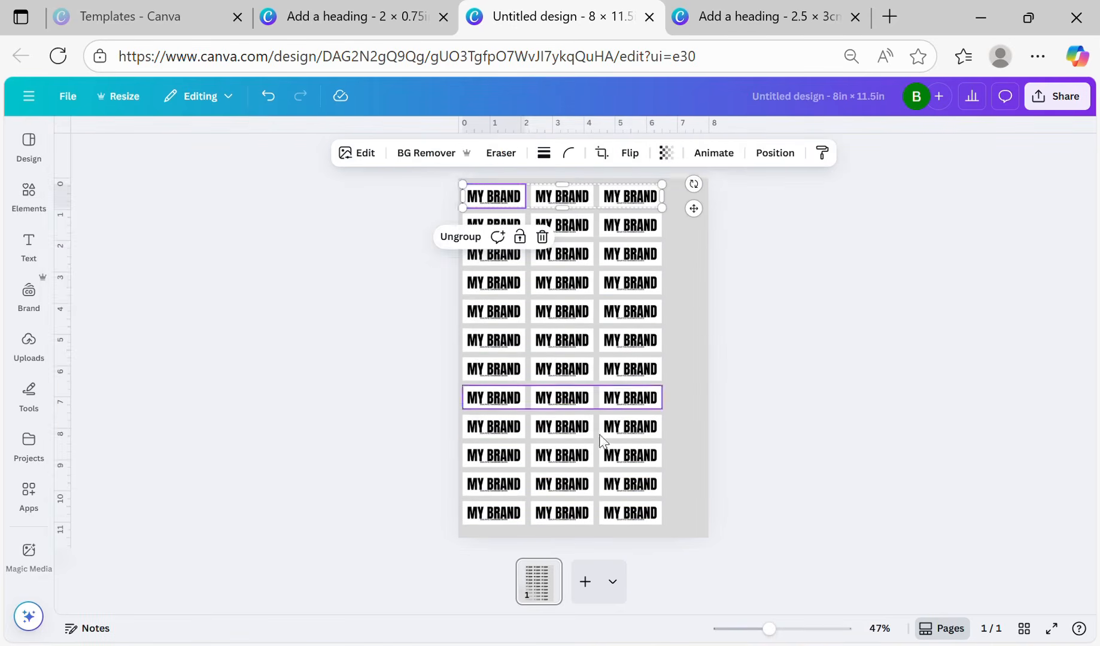
Step: Ungroup the top row, duplicate its first label, and place the copy rotated 90° at the top of the empty strip beside the rows
click(464, 238)
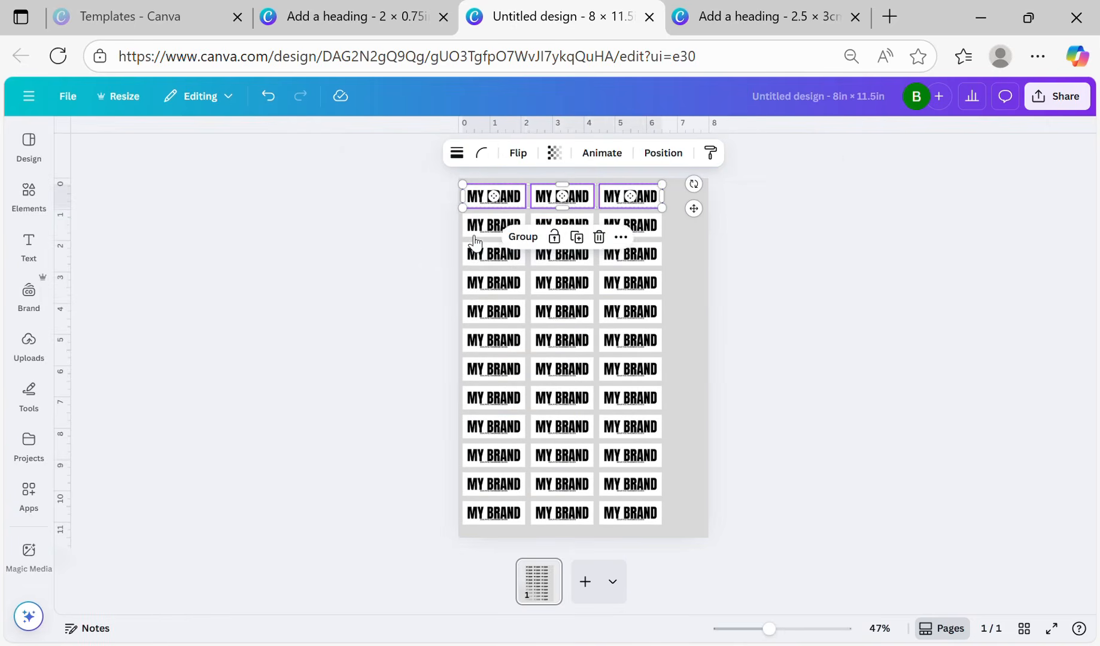
click(504, 203)
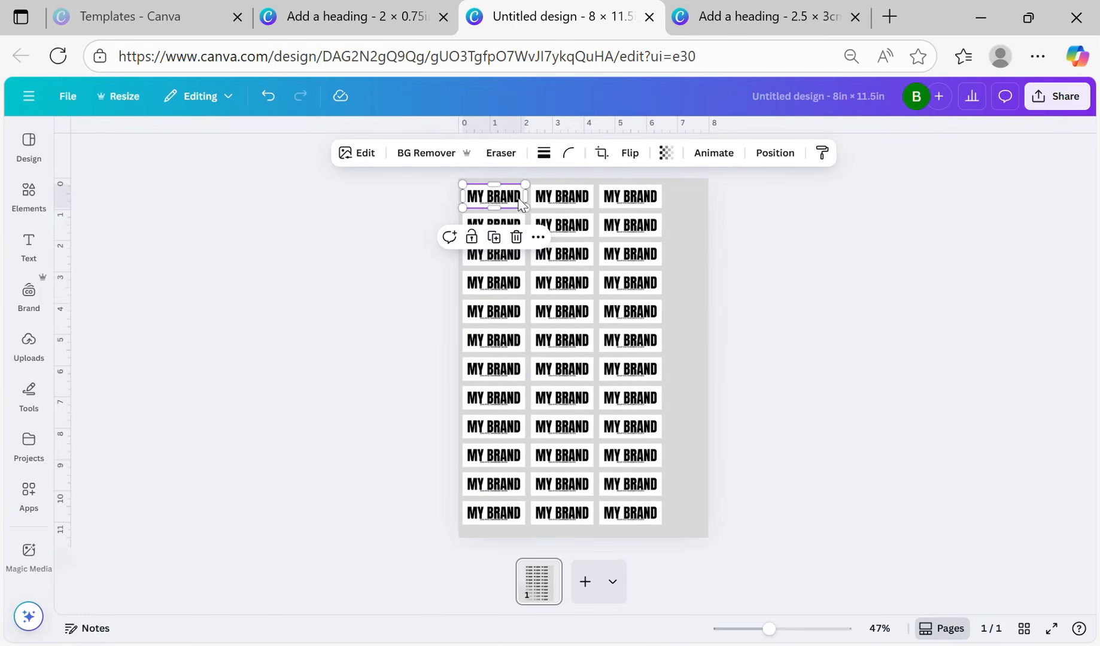
click(500, 242)
drag(513, 205, 707, 217)
Step: Duplicate the rotated label down the side strip with even gaps to make a column of five vertical labels
drag(680, 254, 689, 295)
click(680, 276)
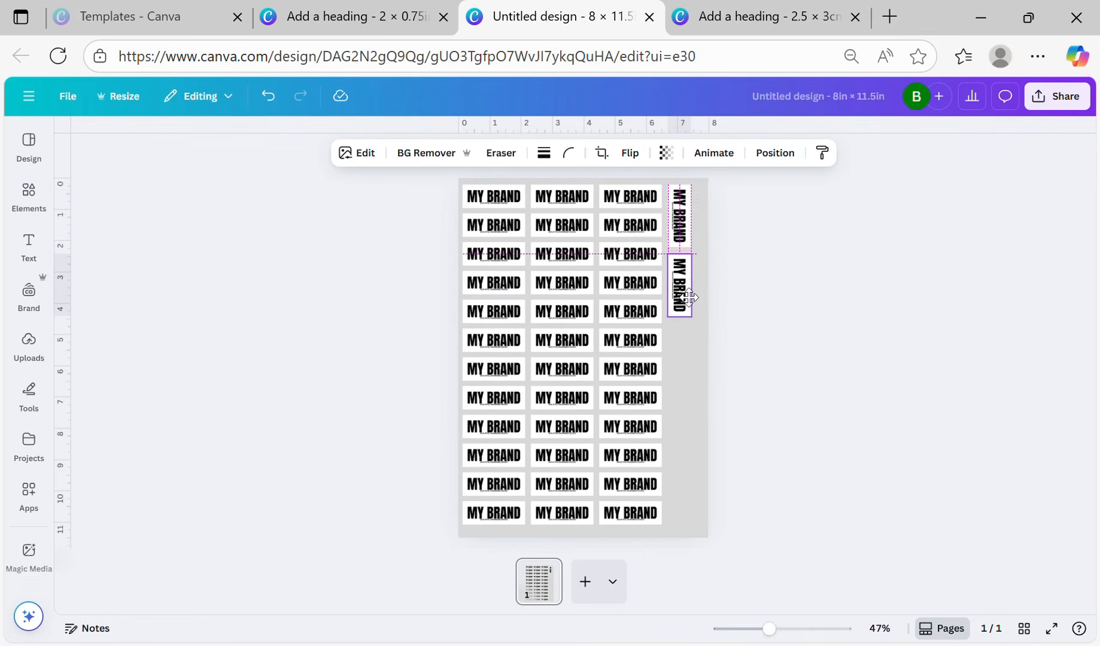
click(685, 231)
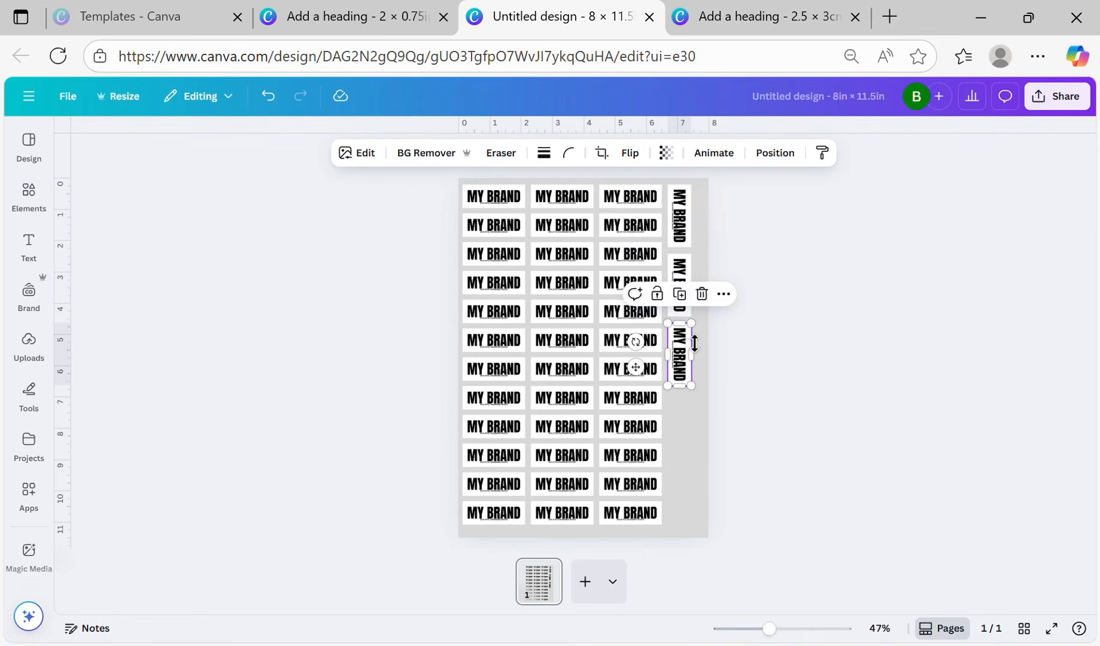
click(685, 293)
click(680, 363)
click(797, 346)
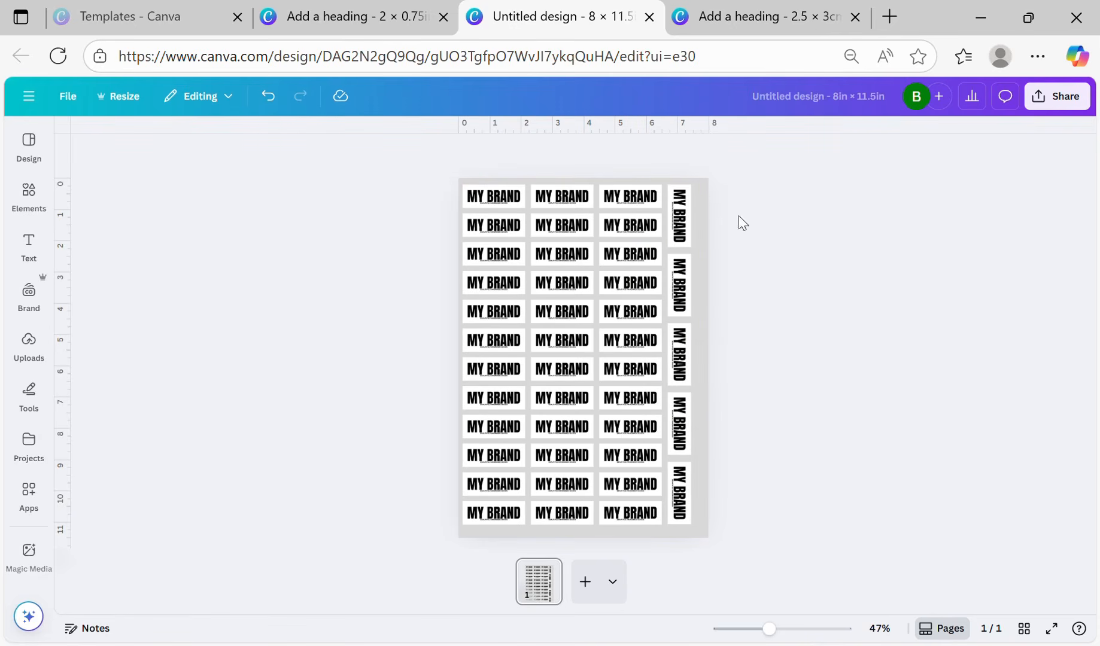
Step: Select every label and label row in the layer list, excluding the background, and group them all together
click(683, 216)
click(774, 154)
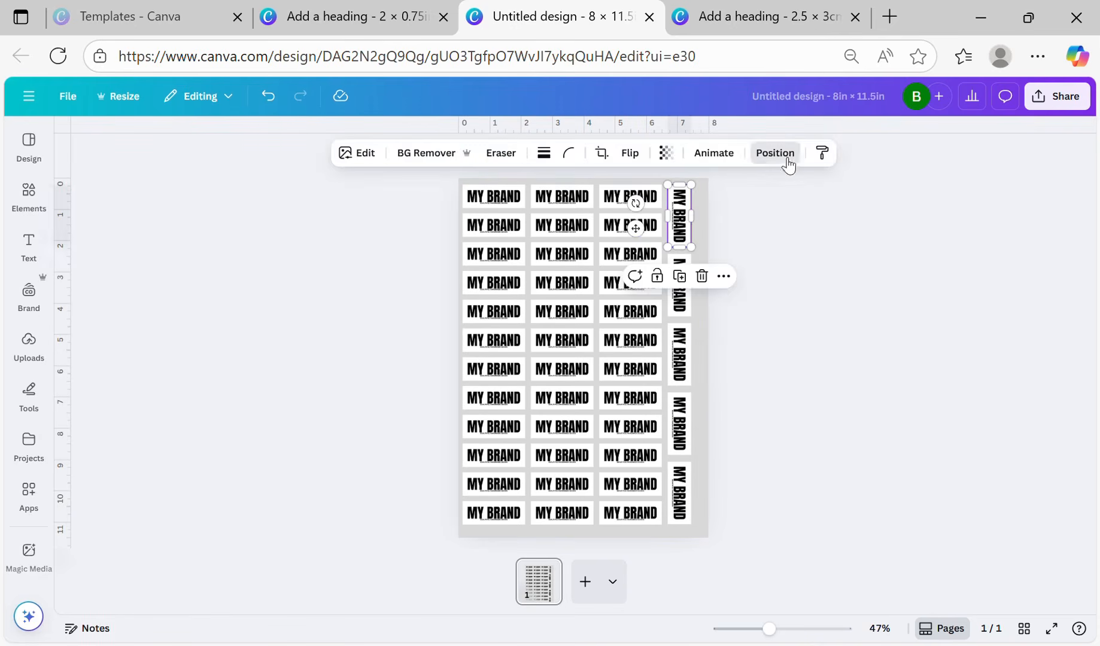
click(209, 272)
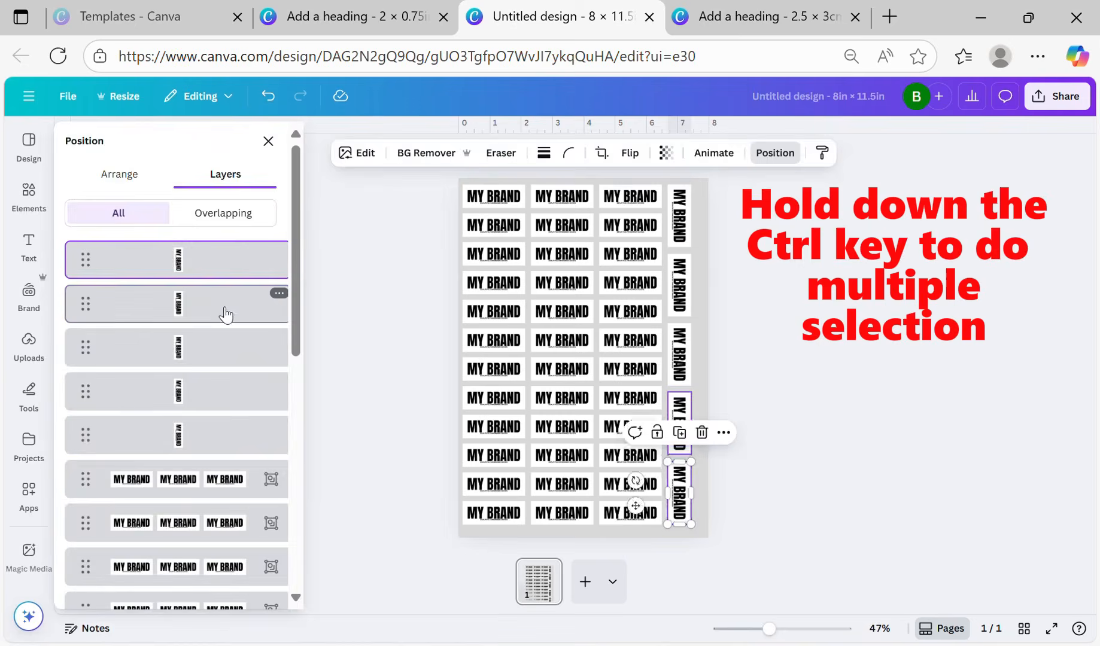
ctrl+click(221, 308)
ctrl+click(223, 347)
ctrl+click(226, 391)
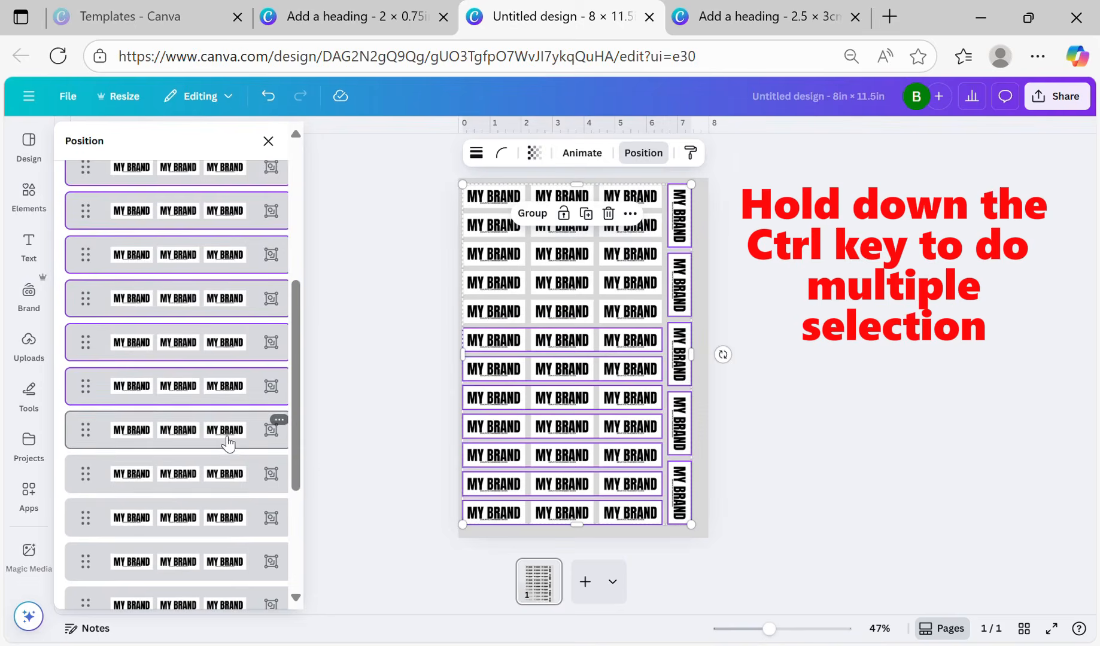
ctrl+click(227, 443)
ctrl+click(229, 477)
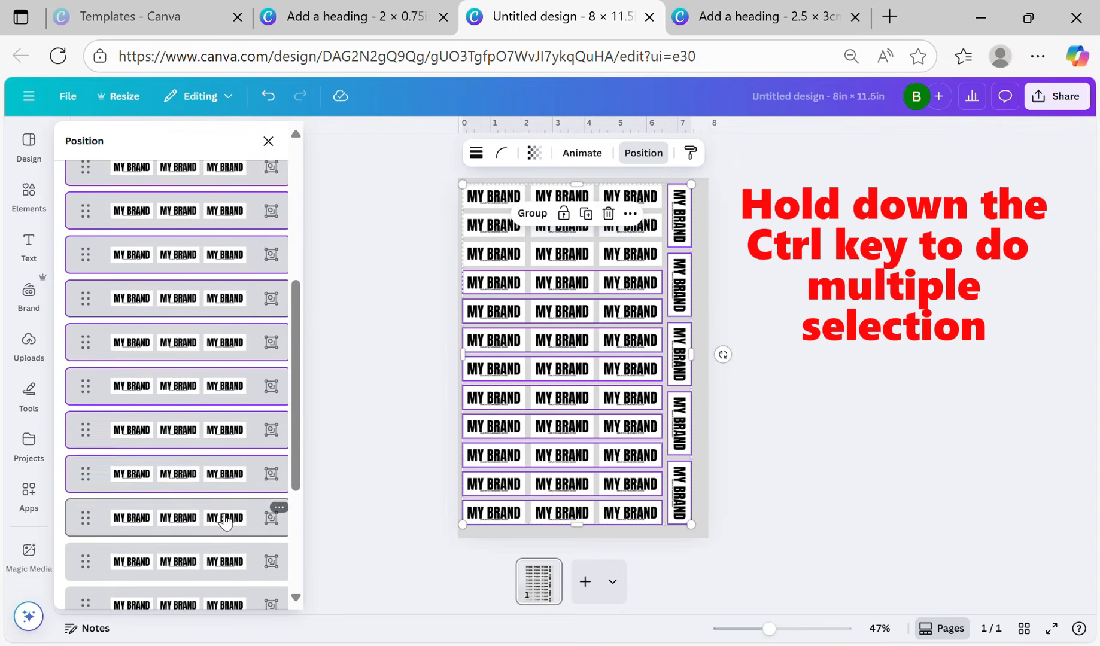
ctrl+click(225, 519)
scroll(225, 513, down, 1)
scroll(225, 478, down, 3)
ctrl+click(225, 353)
ctrl+click(225, 392)
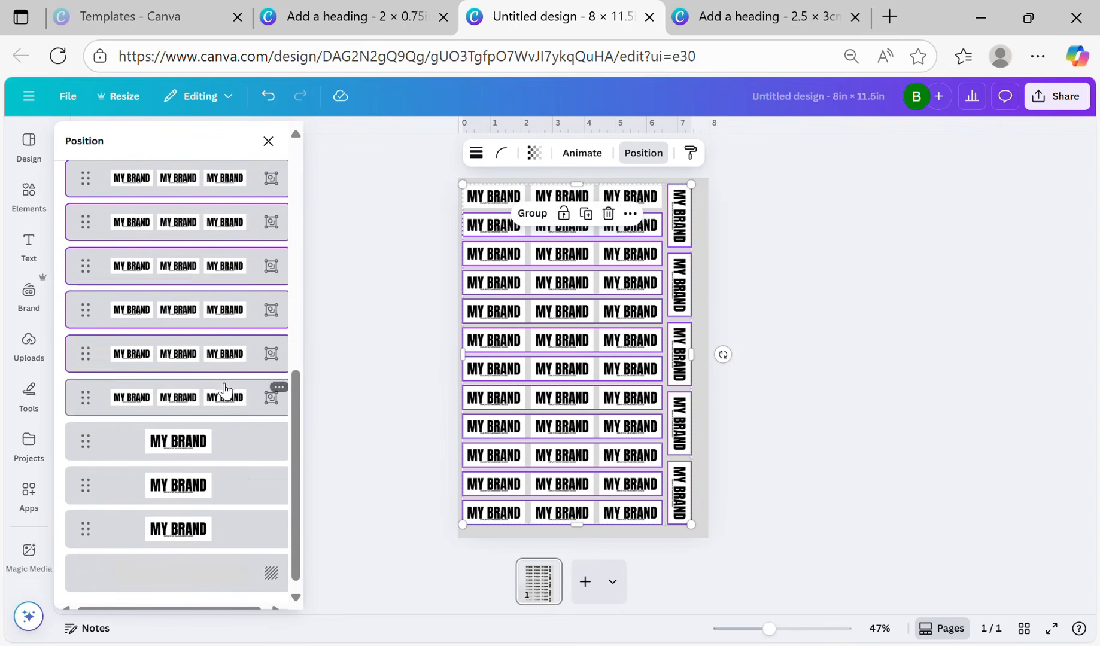
ctrl+click(219, 455)
ctrl+click(220, 484)
ctrl+click(216, 525)
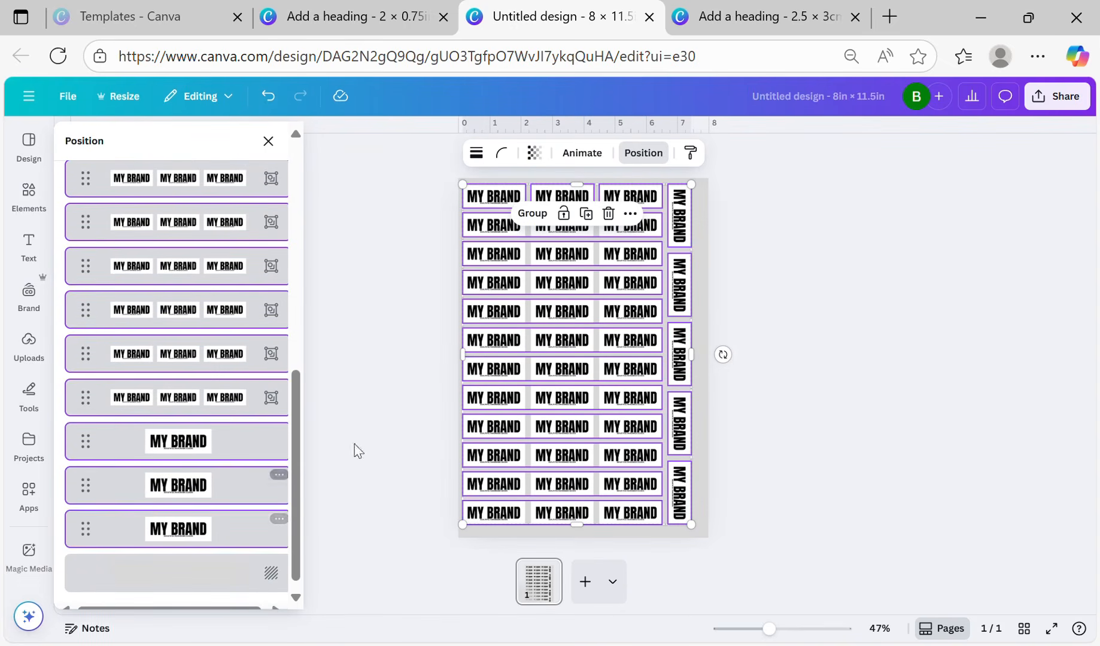
click(532, 213)
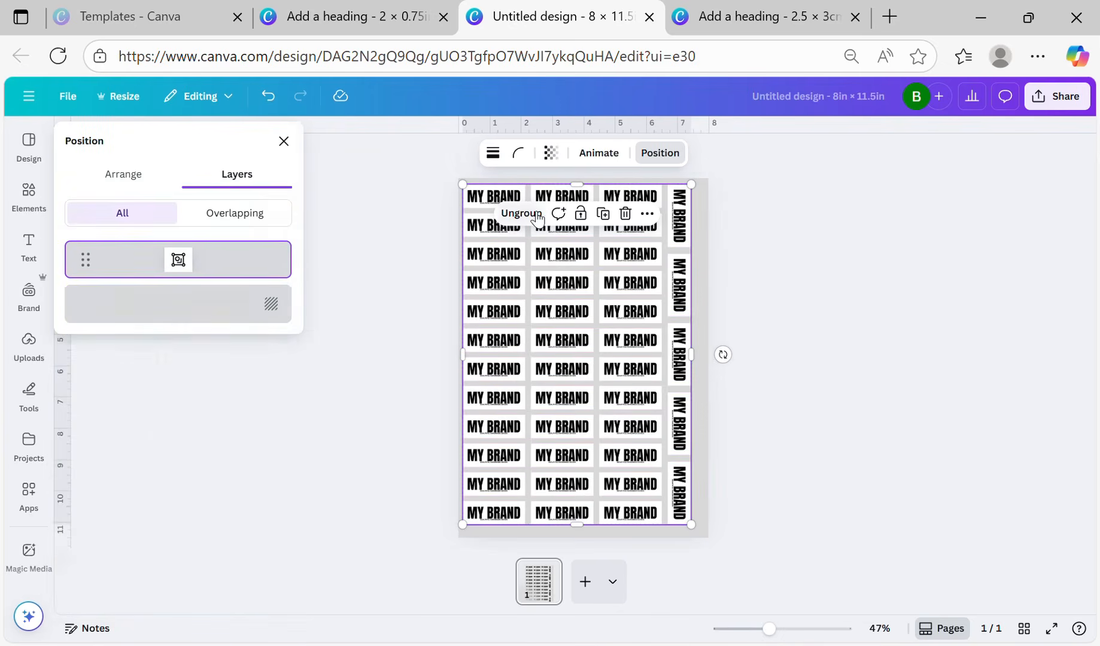
Step: Center the grouped labels horizontally and vertically on the 8 × 11.5 in sheet and deselect them
drag(565, 321, 571, 325)
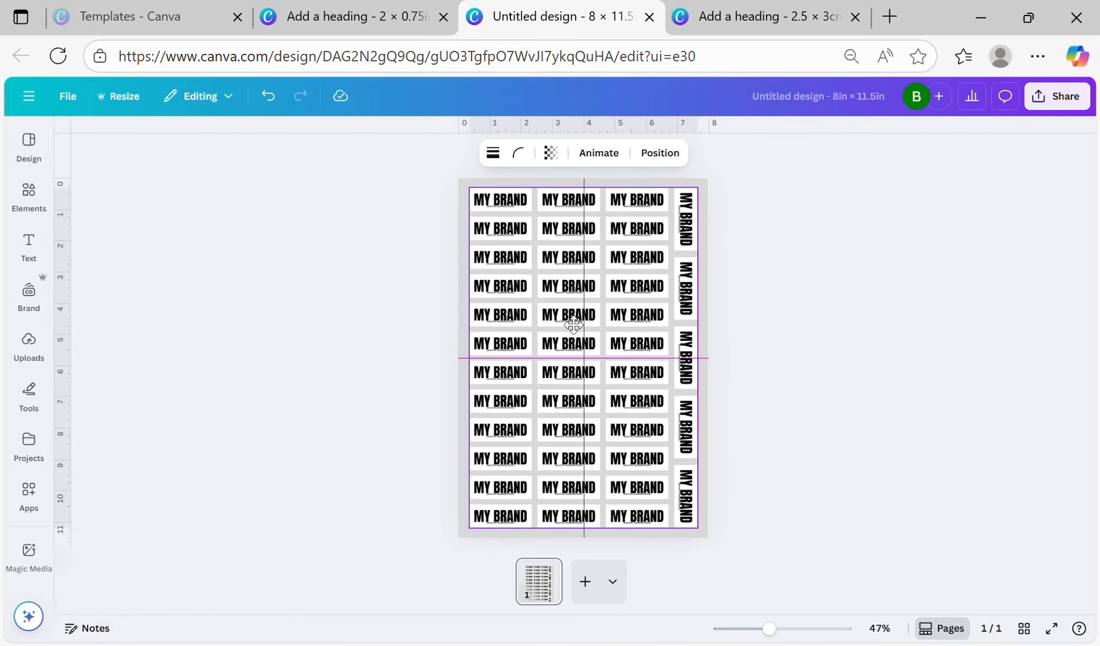
click(741, 285)
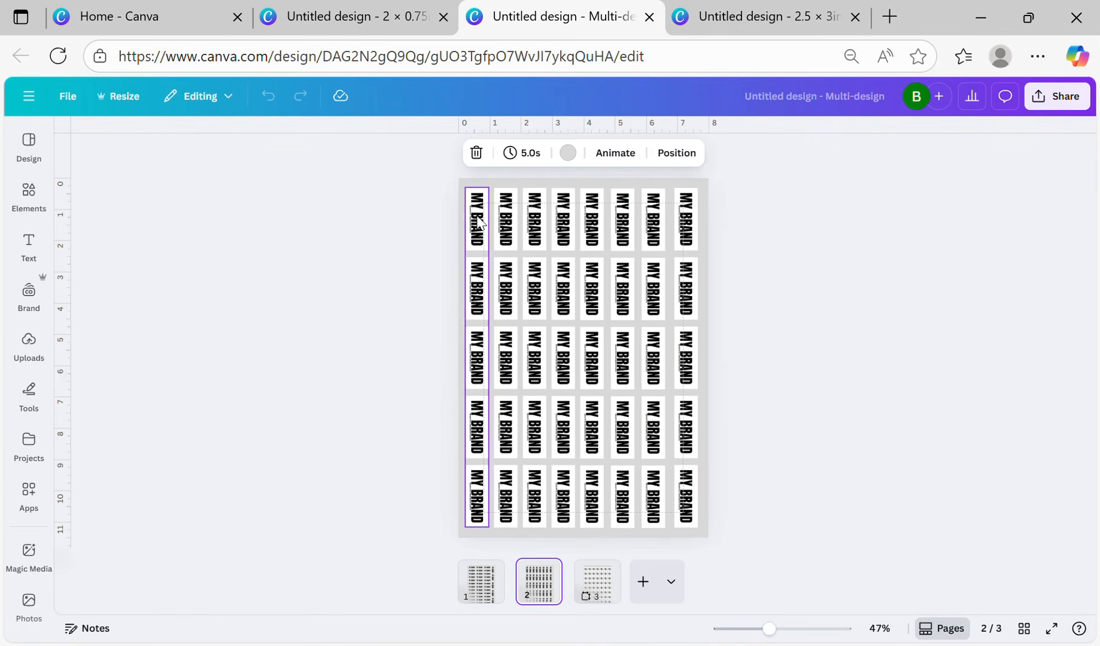
Step: Compare the mixed-orientation label layout on page 1 with the all-vertical layout on page 2, finishing on page 1
click(486, 585)
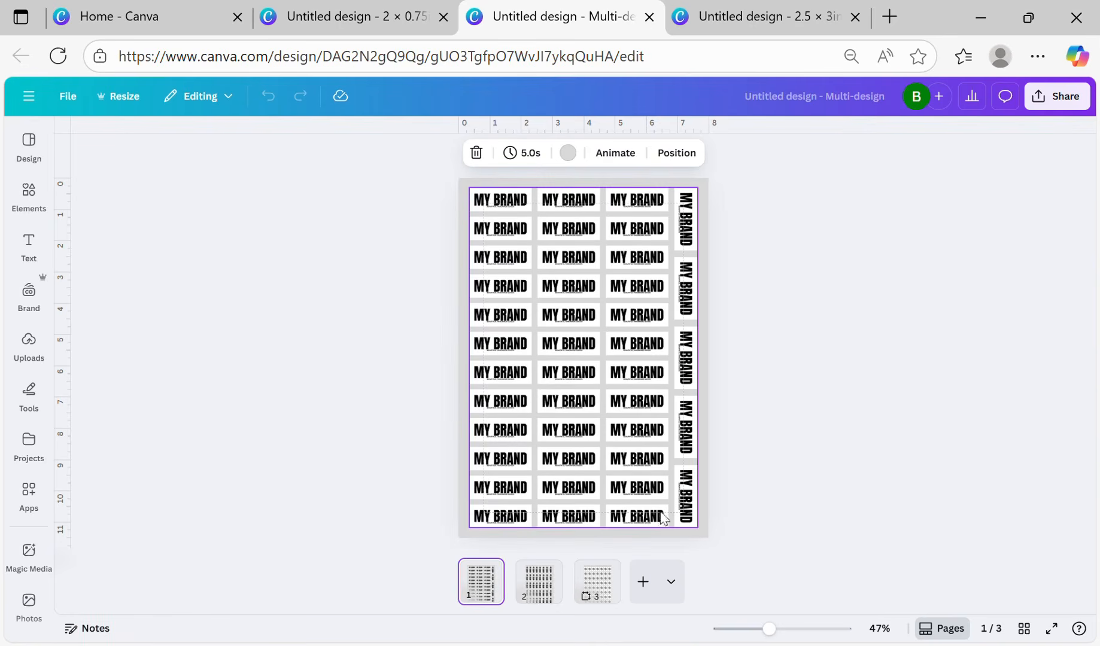
click(538, 580)
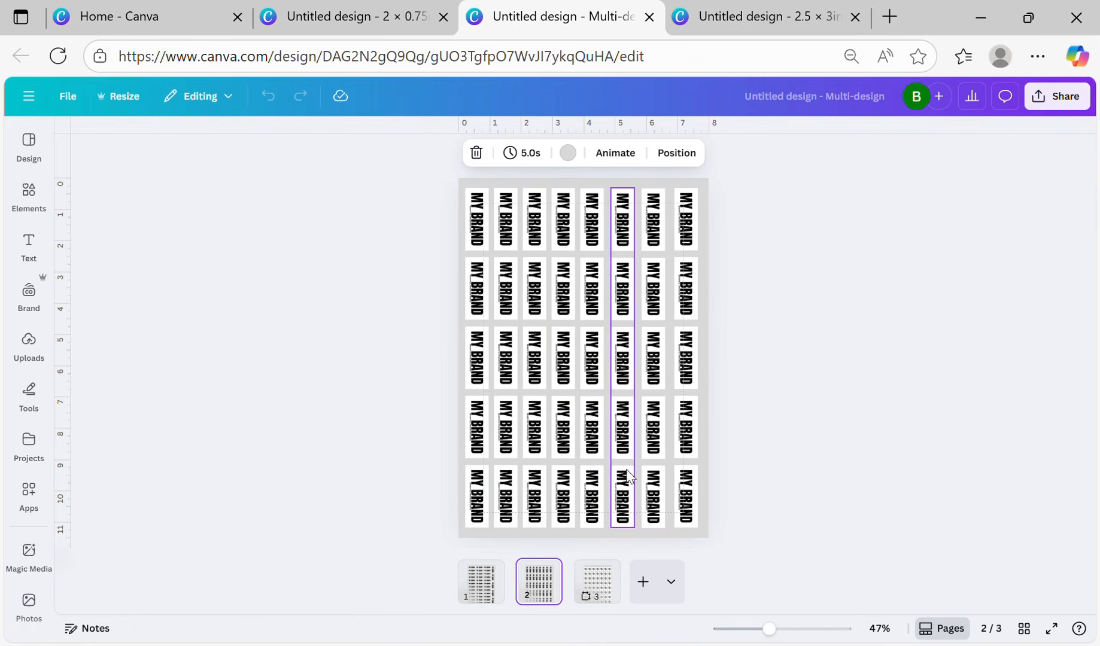
click(482, 580)
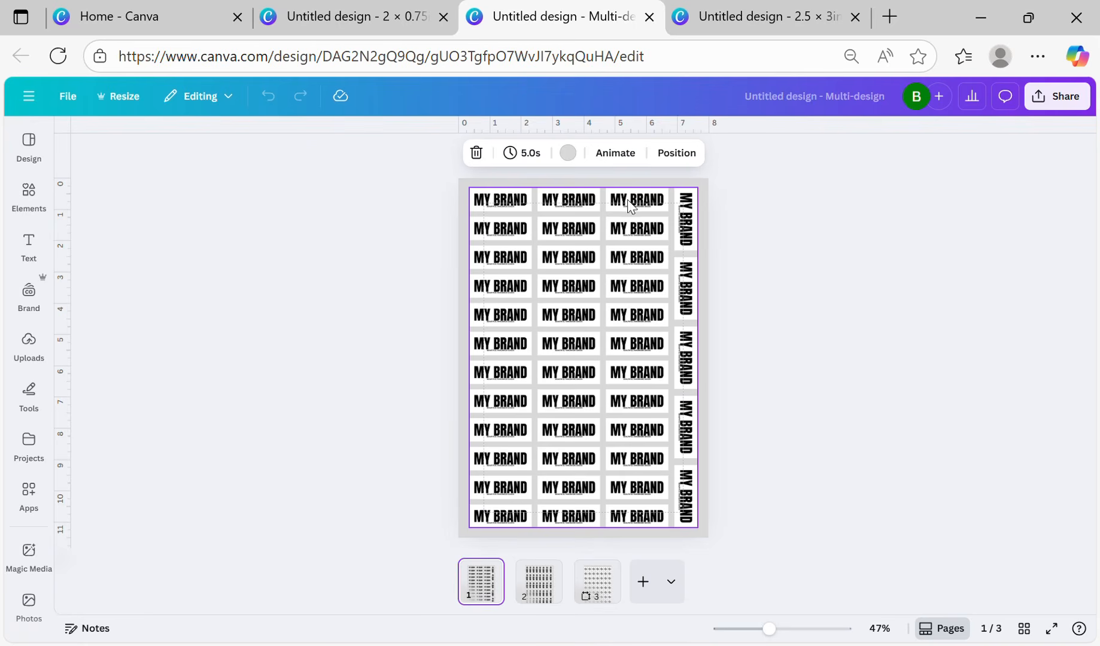
drag(600, 494, 683, 209)
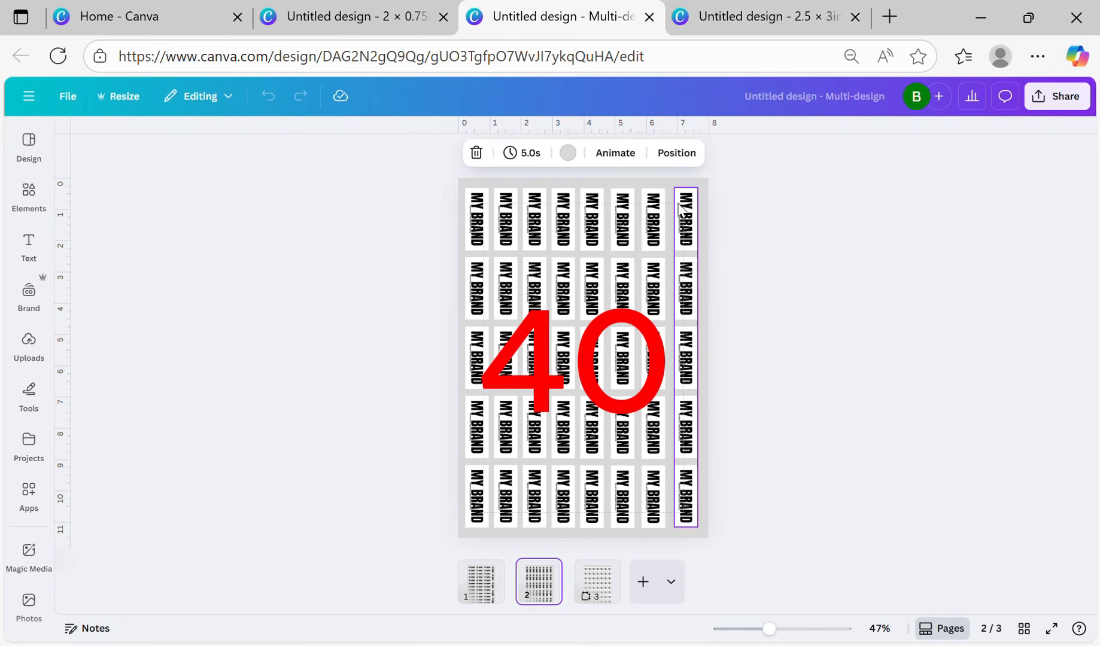
click(497, 589)
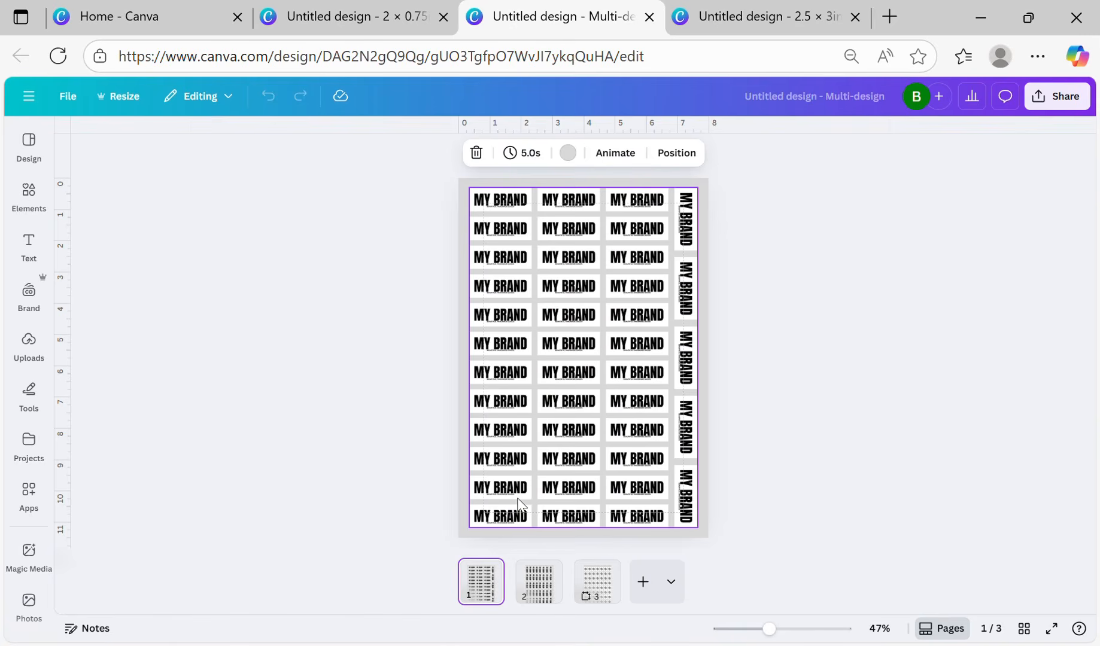
click(826, 248)
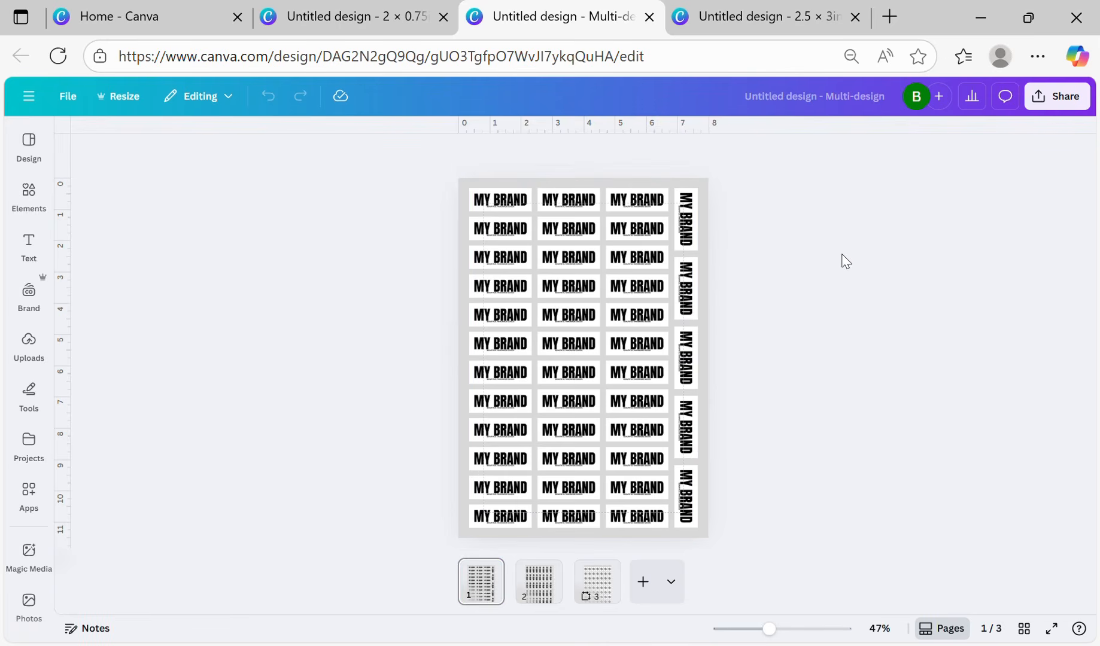
Step: Download only page 1 as a PDF Print file with the RGB color profile
click(1053, 96)
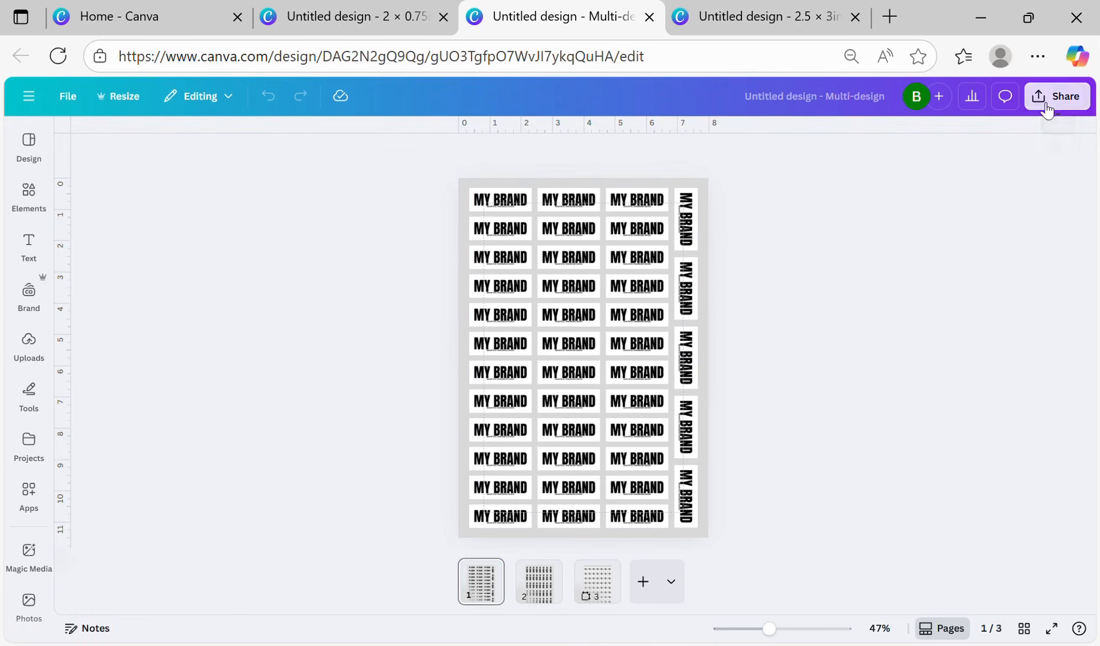
click(845, 383)
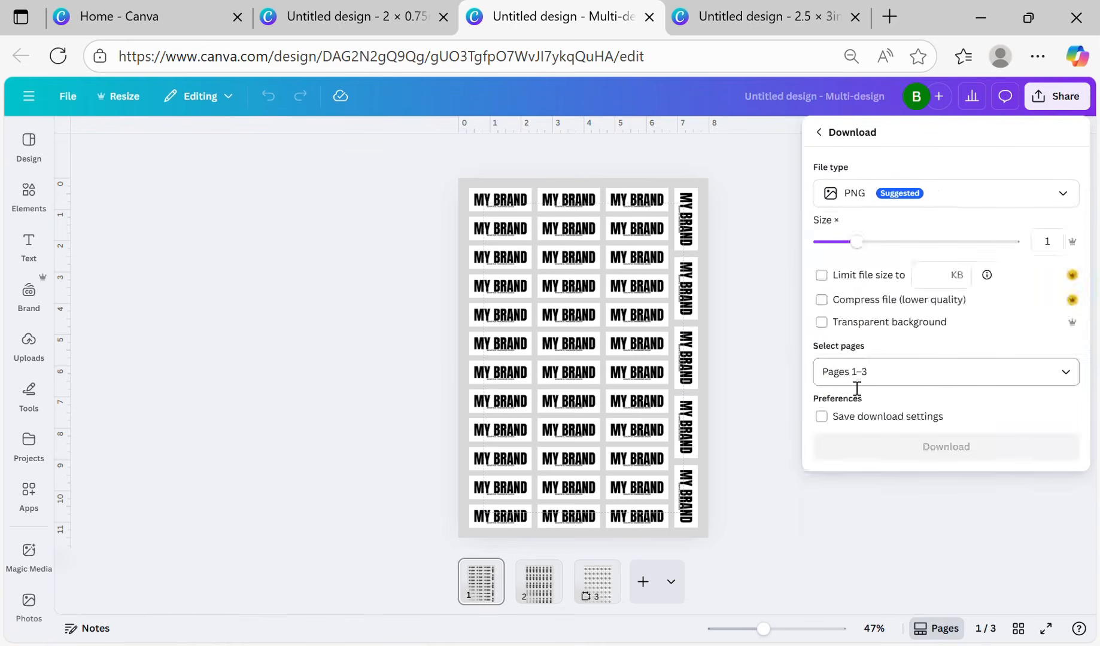
click(857, 194)
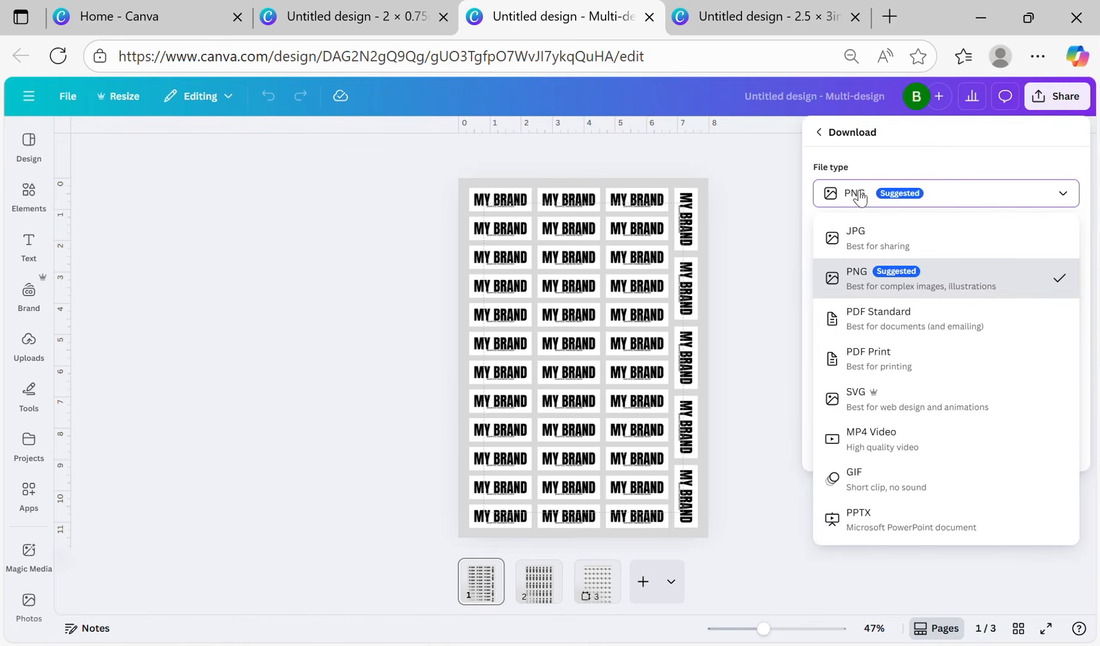
click(865, 362)
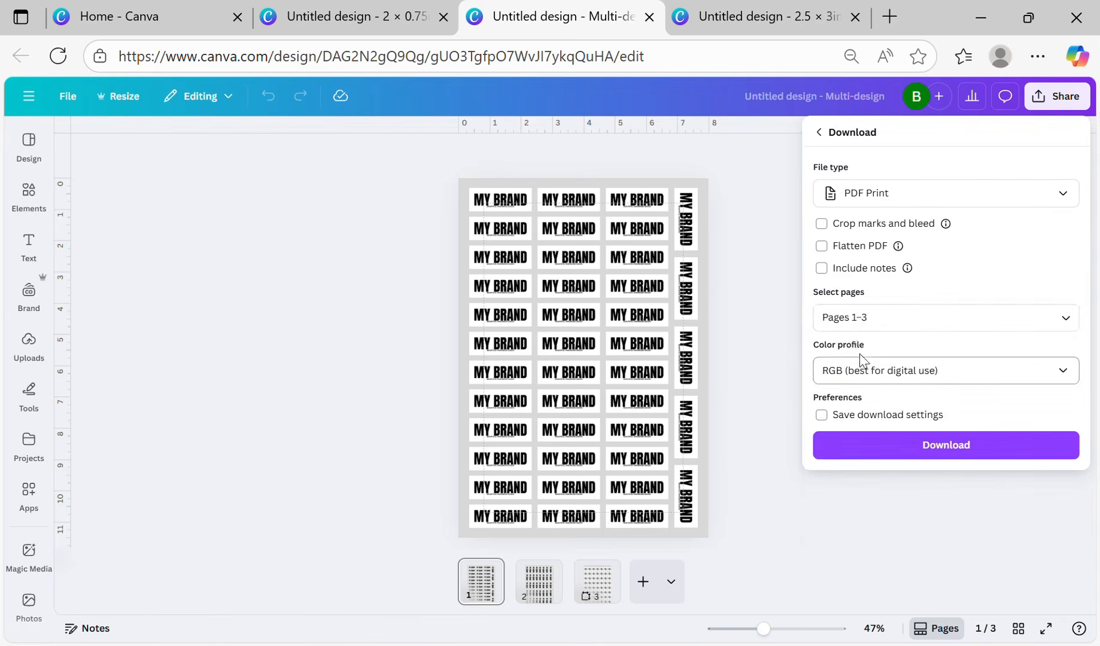
click(893, 325)
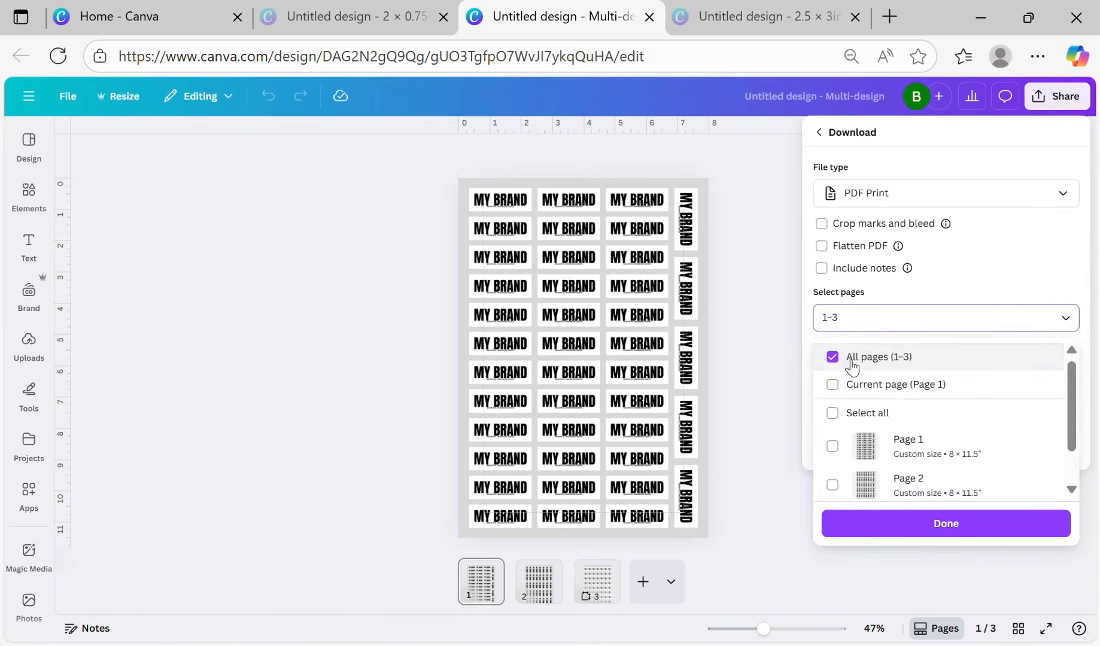
click(832, 357)
click(832, 447)
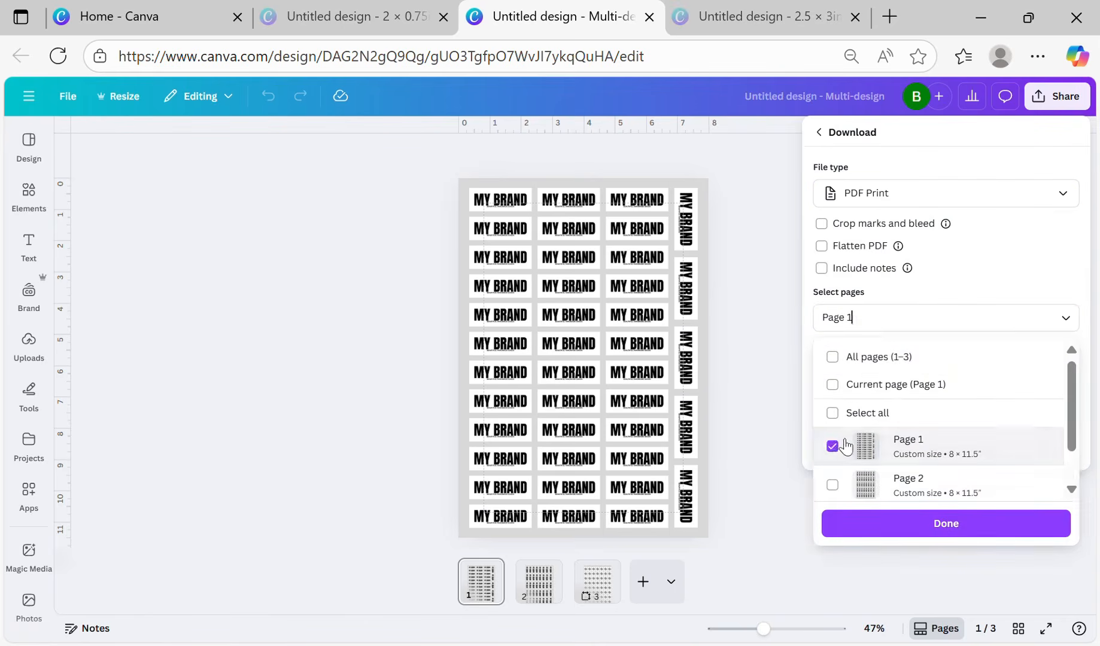
click(928, 299)
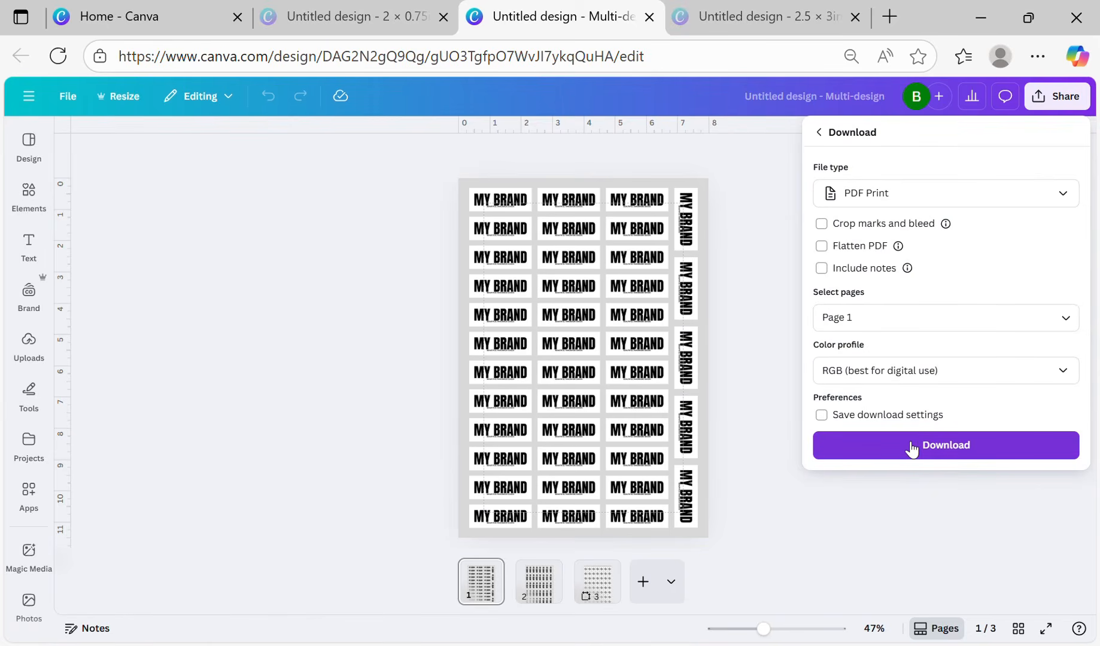
click(912, 446)
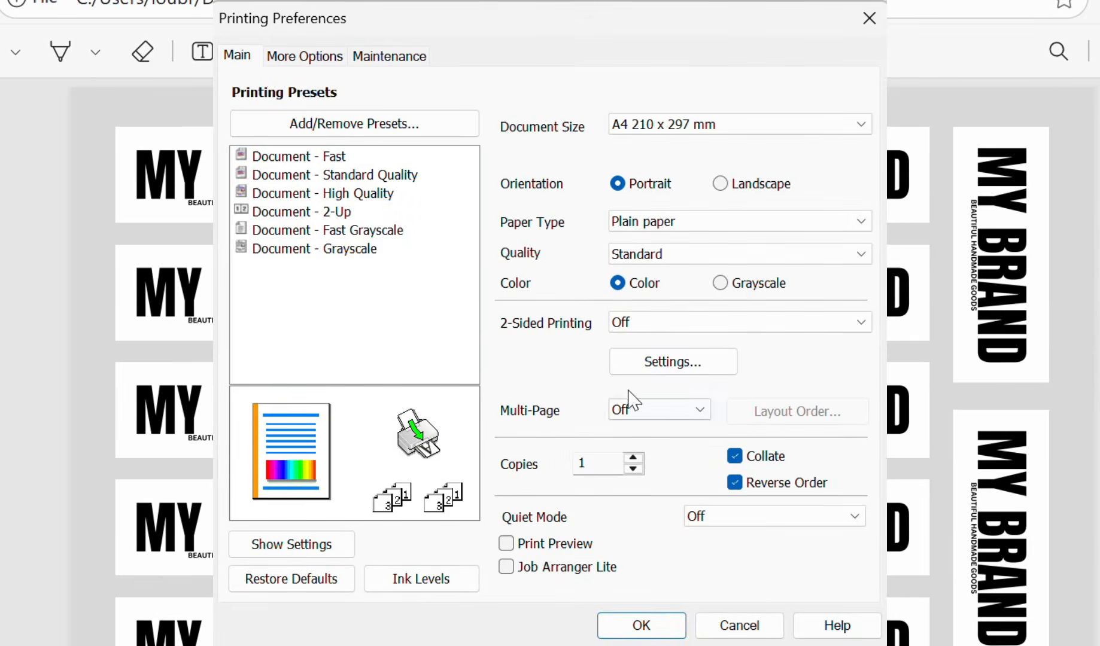
Step: Enable Mirror Image and set the quality to High in the printing preferences, and accept the settings
click(304, 55)
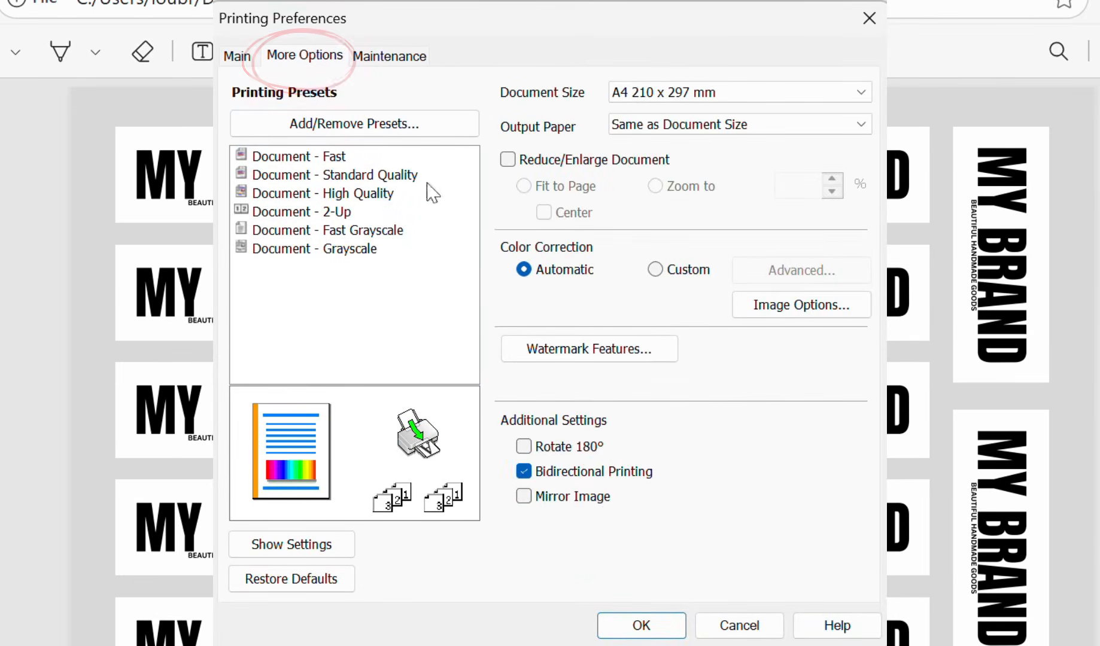
click(524, 496)
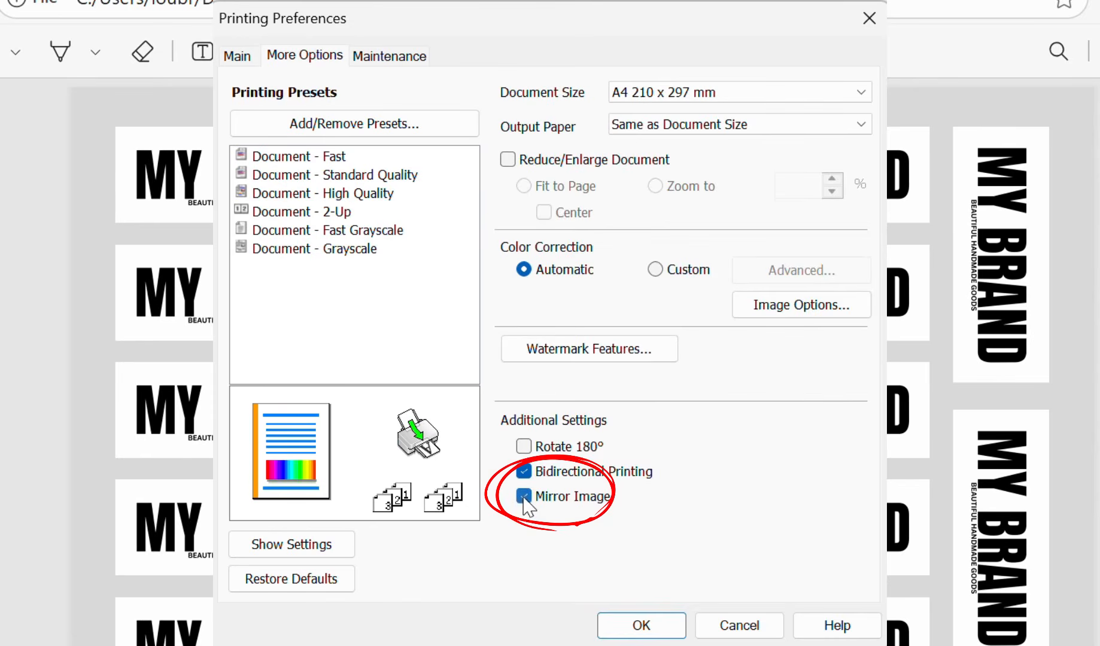
click(237, 60)
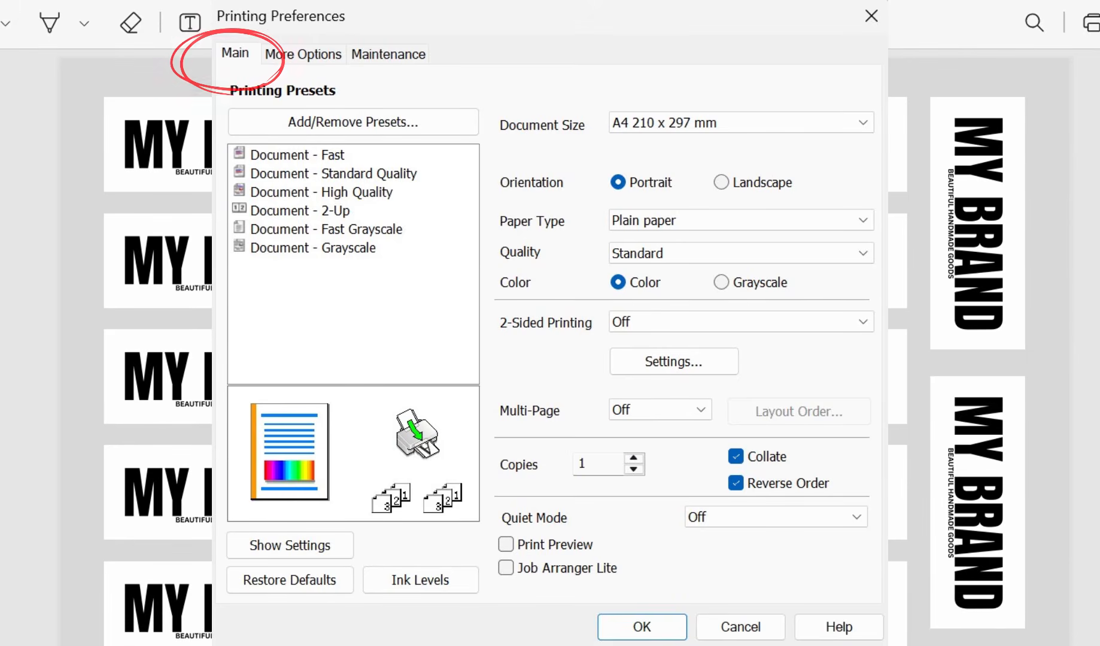
click(643, 254)
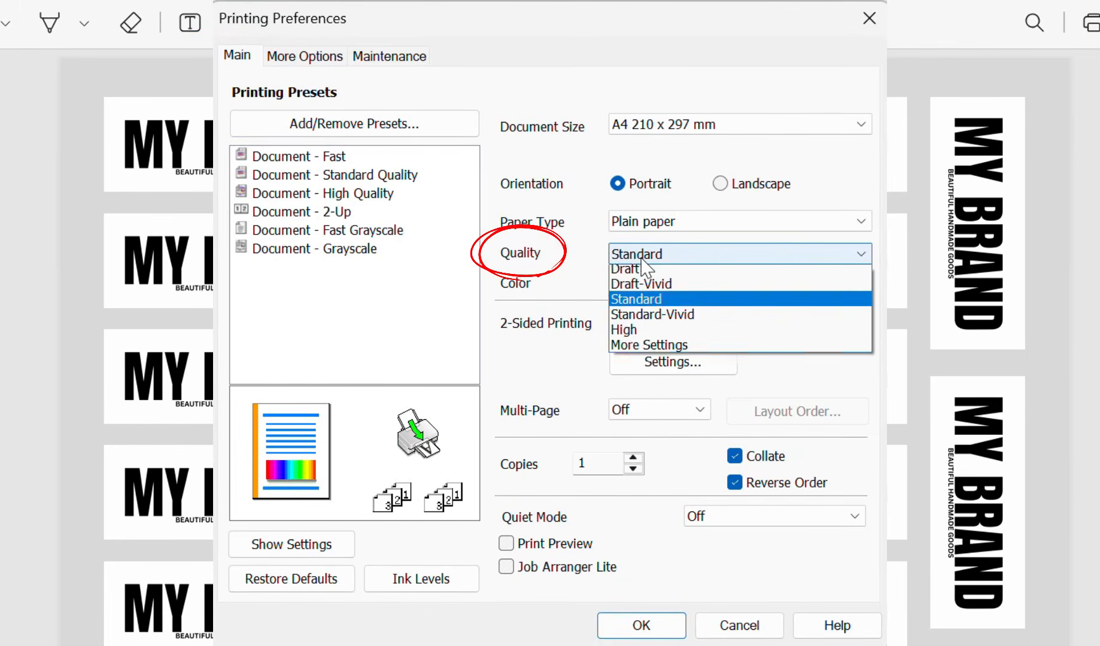
click(634, 335)
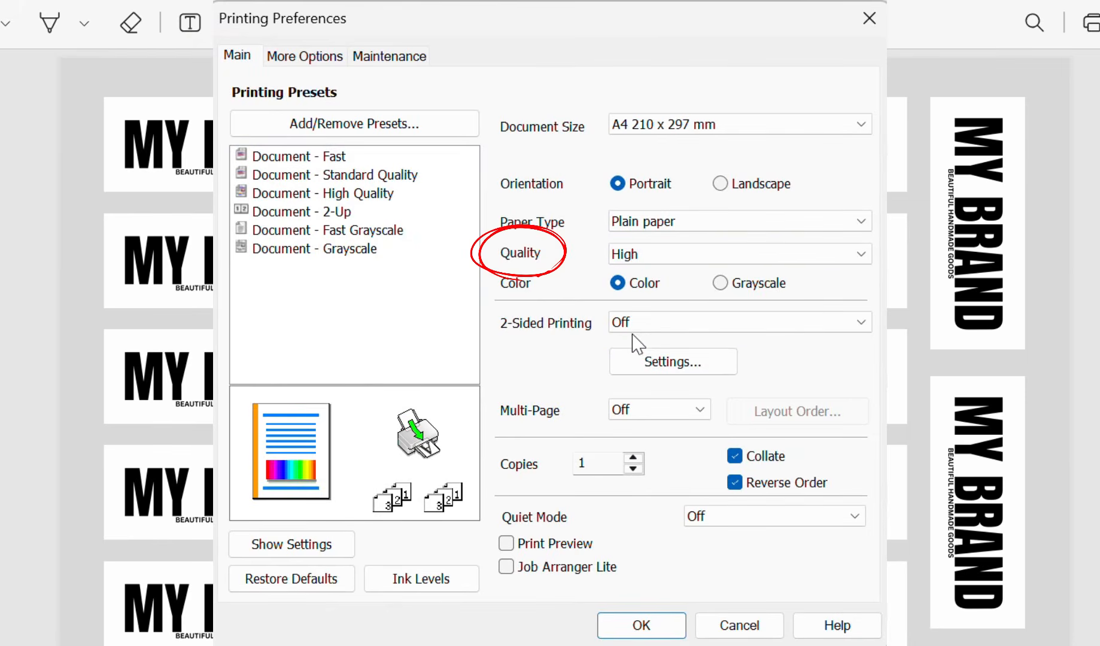
click(650, 631)
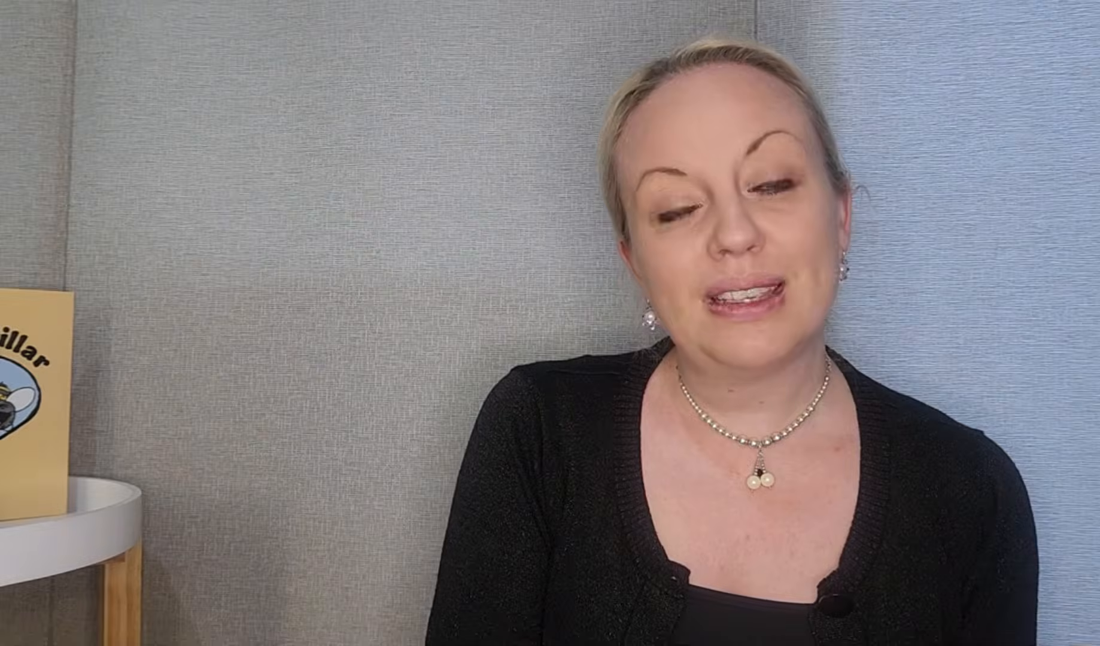